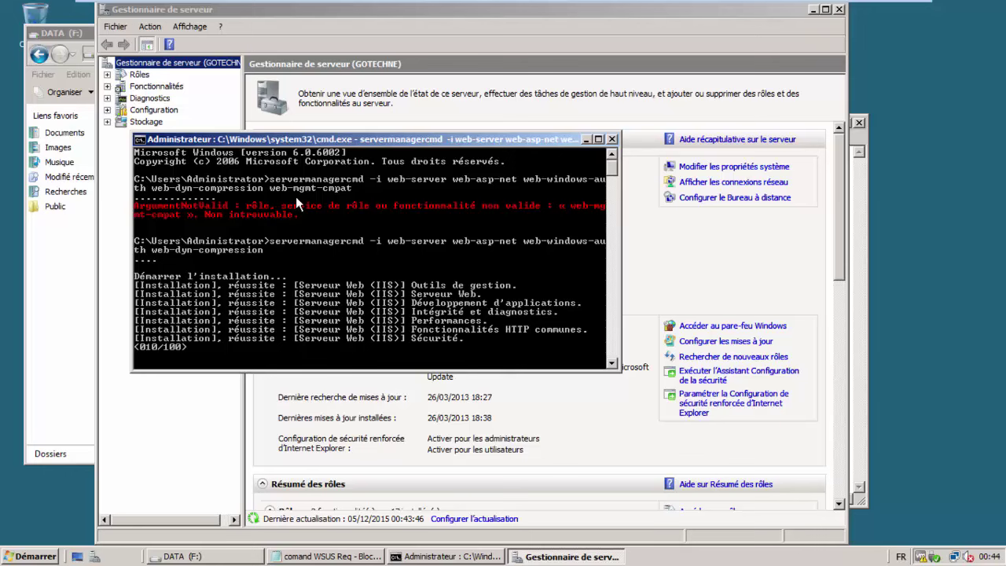
Step: Bring up the WSUS notes in OneNote and return to the Windows Server 2008 virtual machine
mouse_move(938, 10)
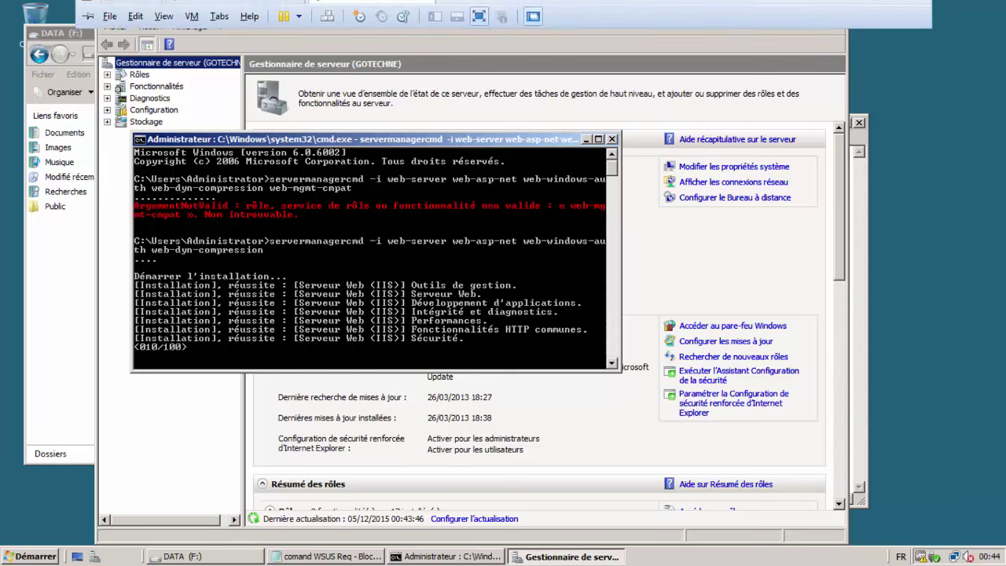
left_click(875, 16)
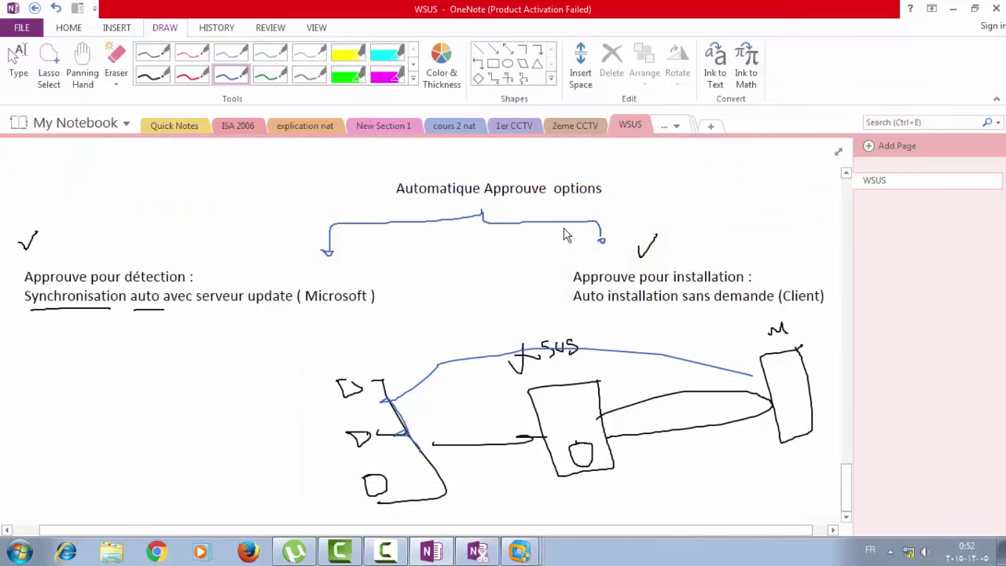
mouse_move(515, 553)
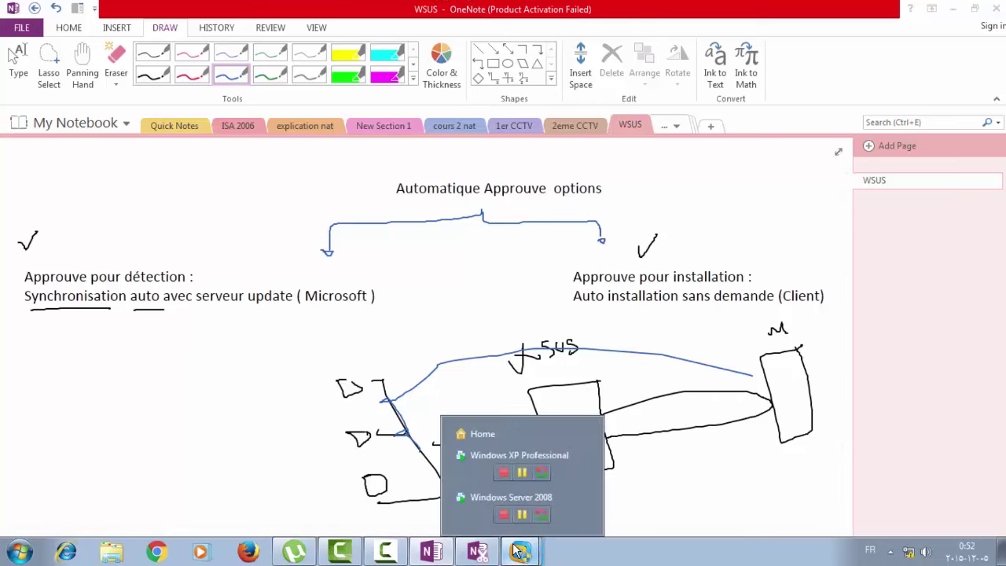
left_click(485, 498)
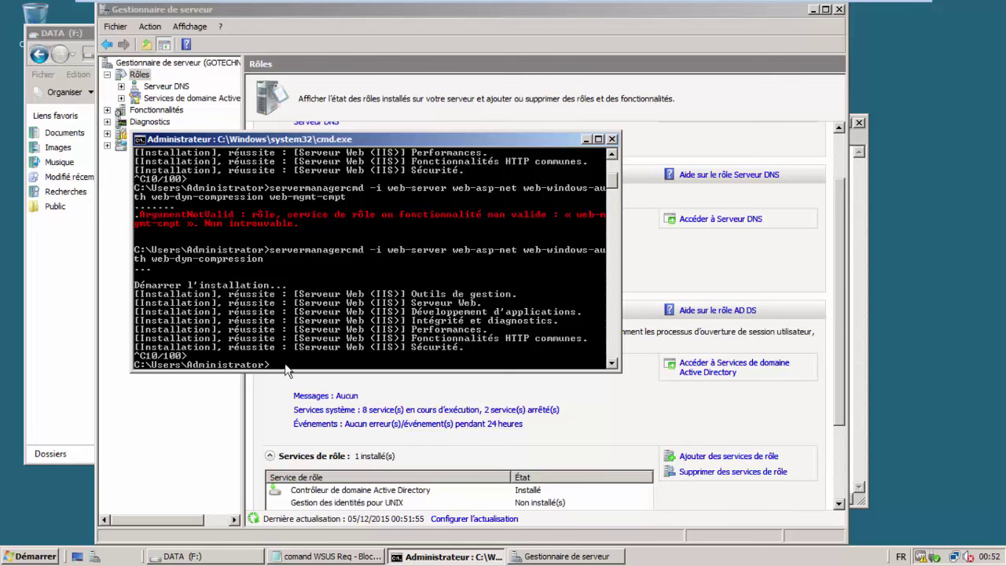
Step: Review the earlier servermanagercmd commands in the enlarged command prompt window and close it
left_click(598, 140)
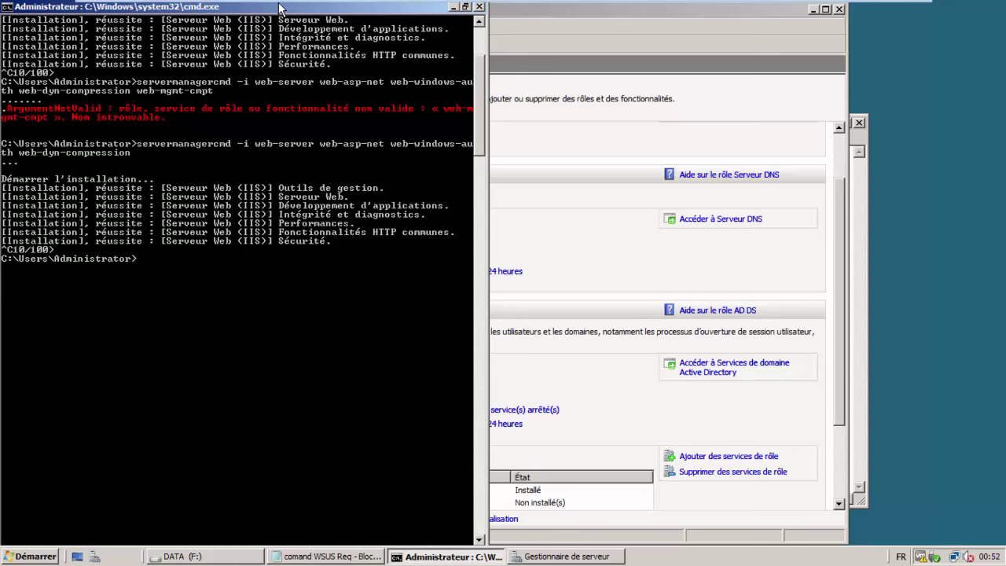
left_click_drag(281, 8, 354, 34)
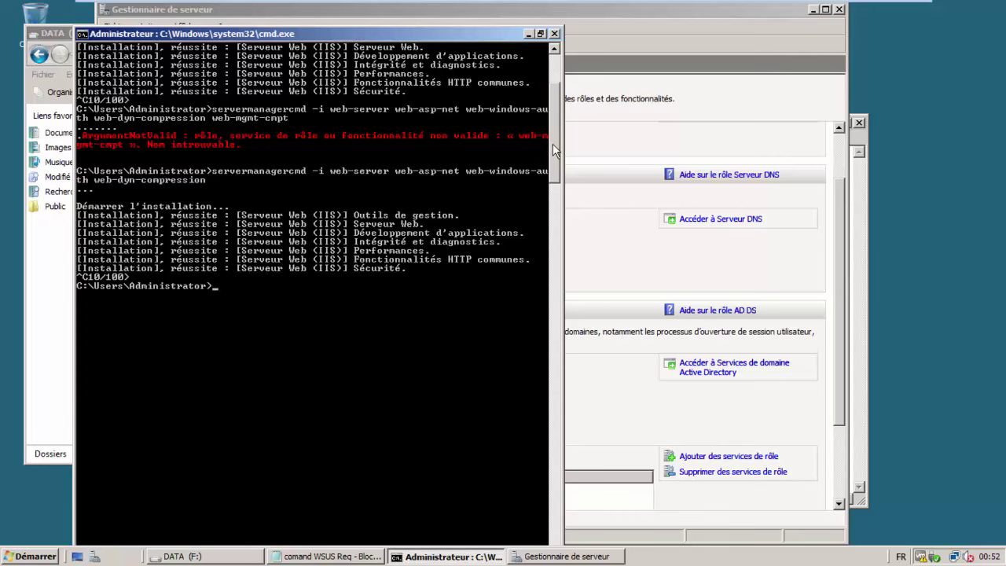
left_click_drag(553, 143, 554, 108)
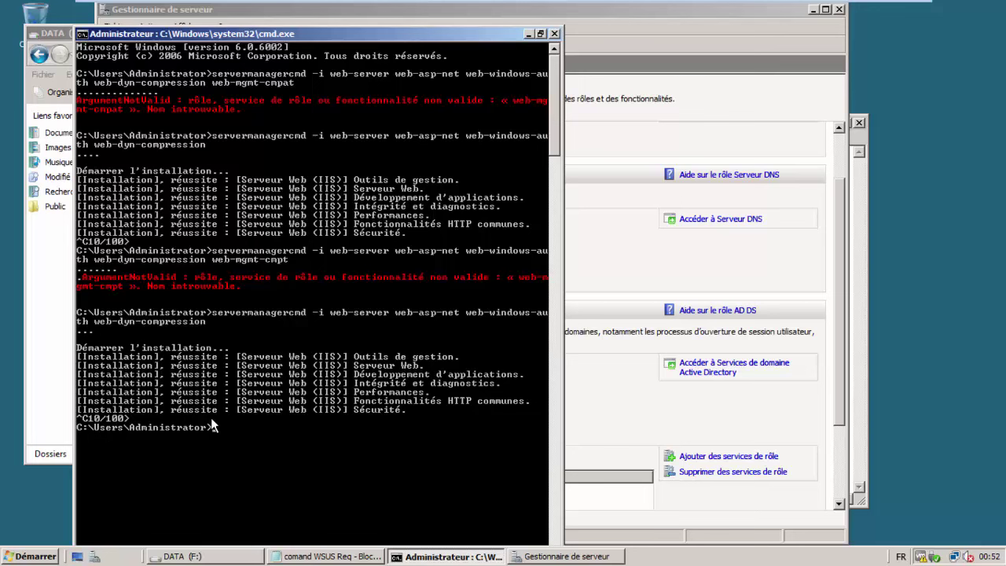
left_click(554, 34)
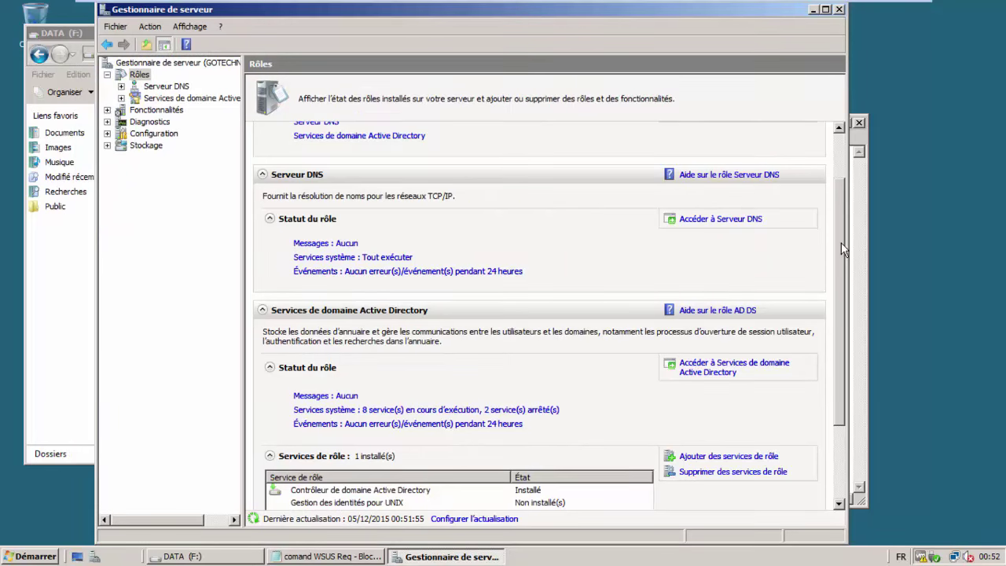
Step: Start adding server roles and select Serveur d'applications and Serveur Web (IIS) for installation
left_click(837, 140)
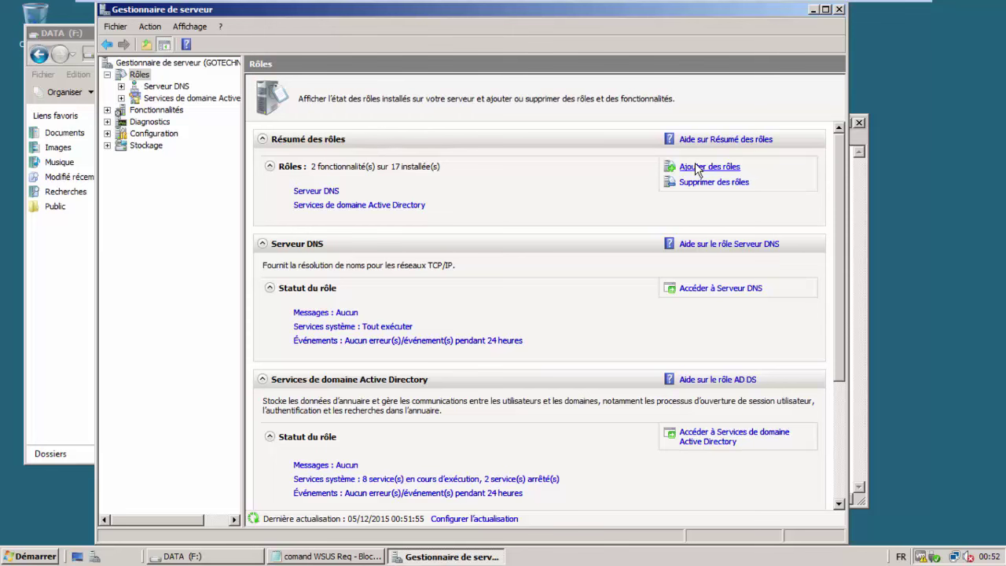
left_click(697, 168)
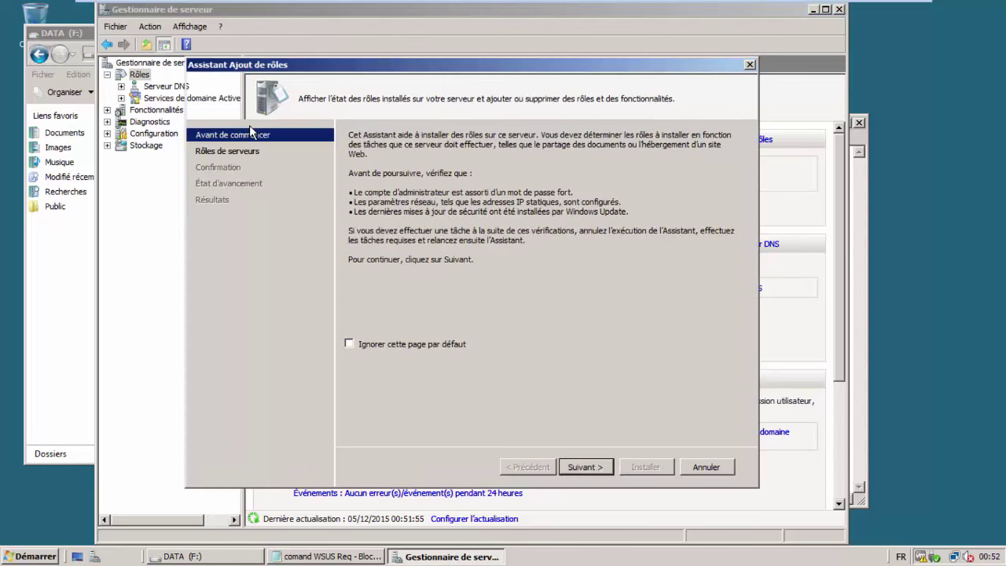
left_click(594, 471)
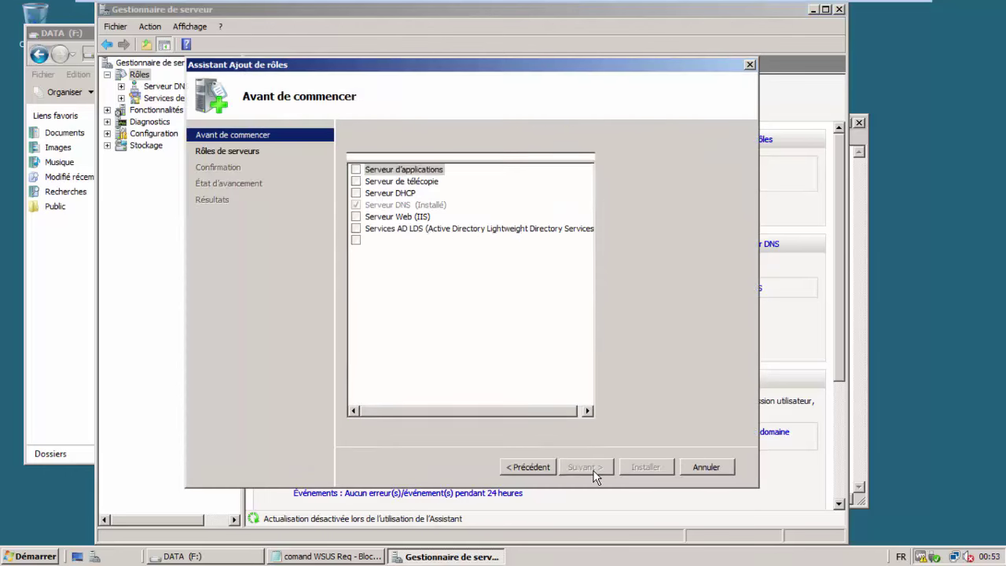
left_click(356, 170)
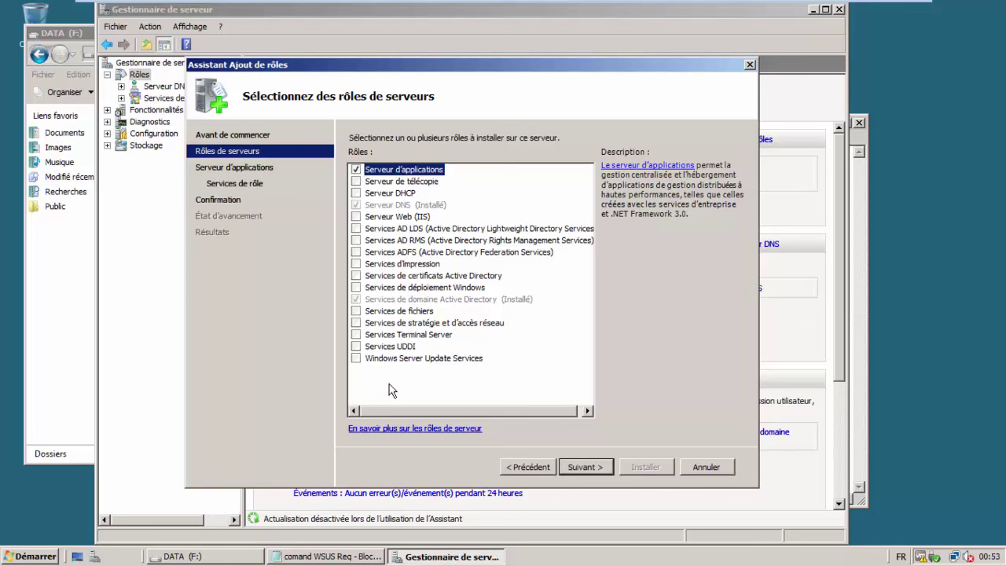
left_click(356, 218)
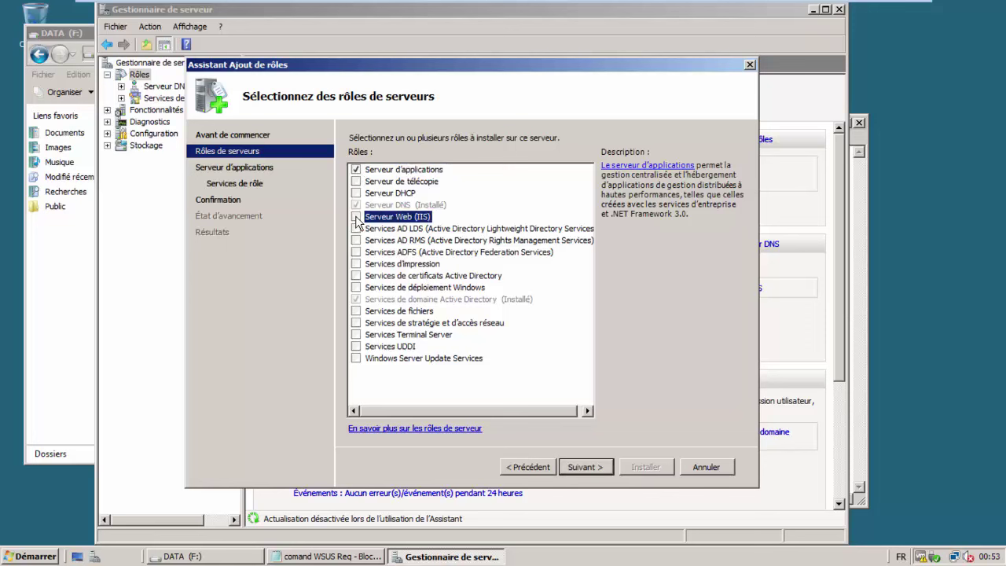
left_click(588, 469)
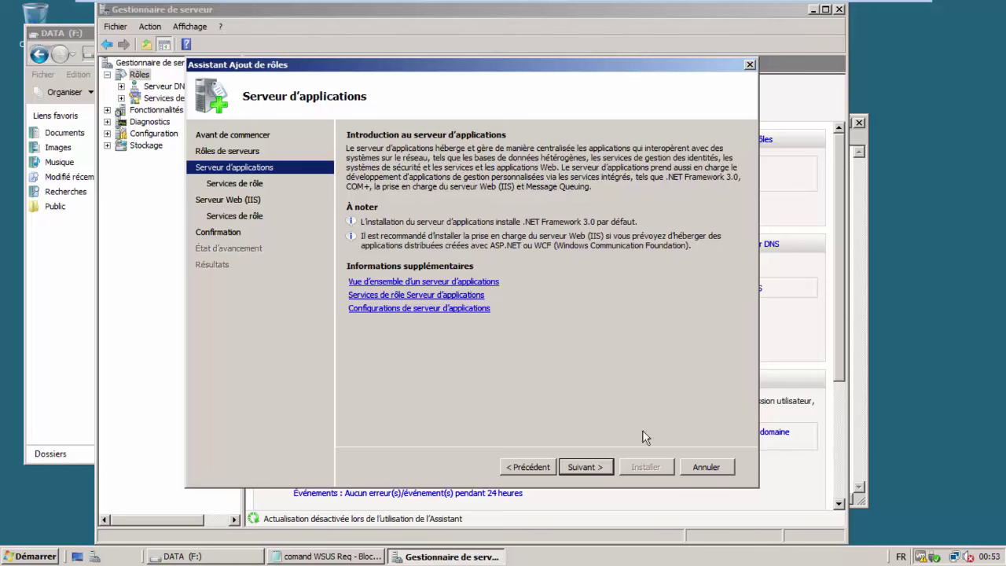
Step: For the application server, add the incoming and outgoing remote transactions and Prise en charge du serveur Web (IIS), including its required services
left_click(599, 465)
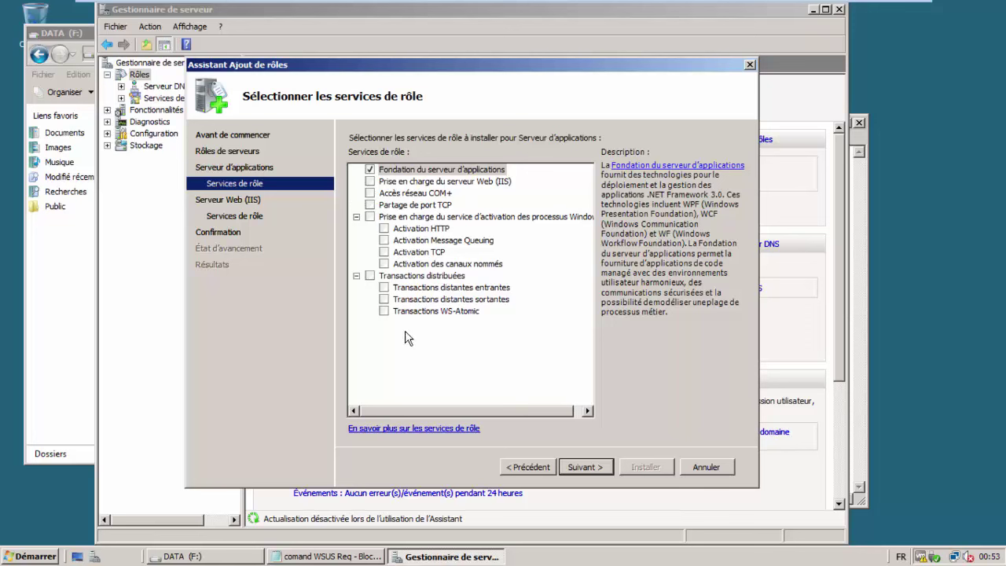
left_click(384, 289)
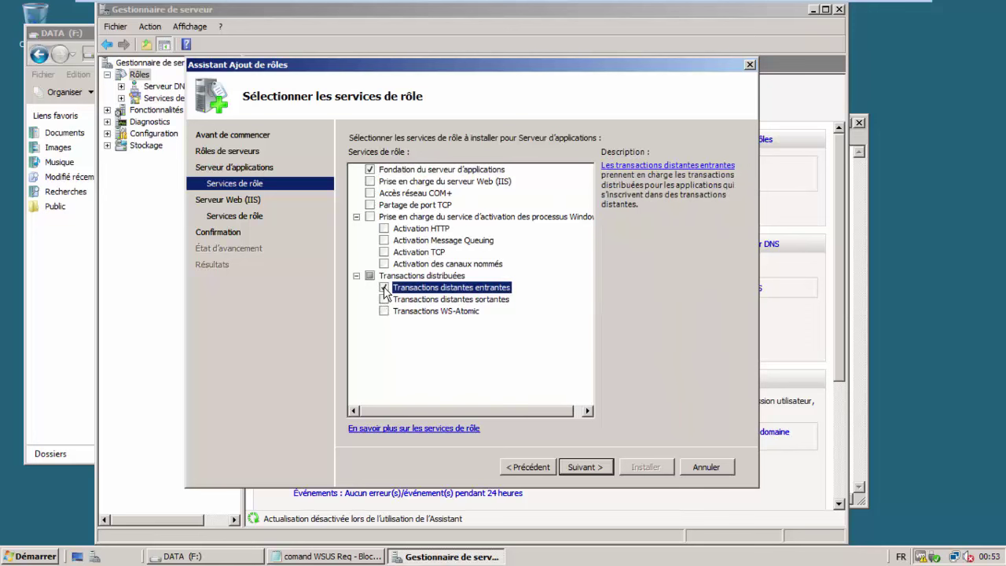
left_click(384, 300)
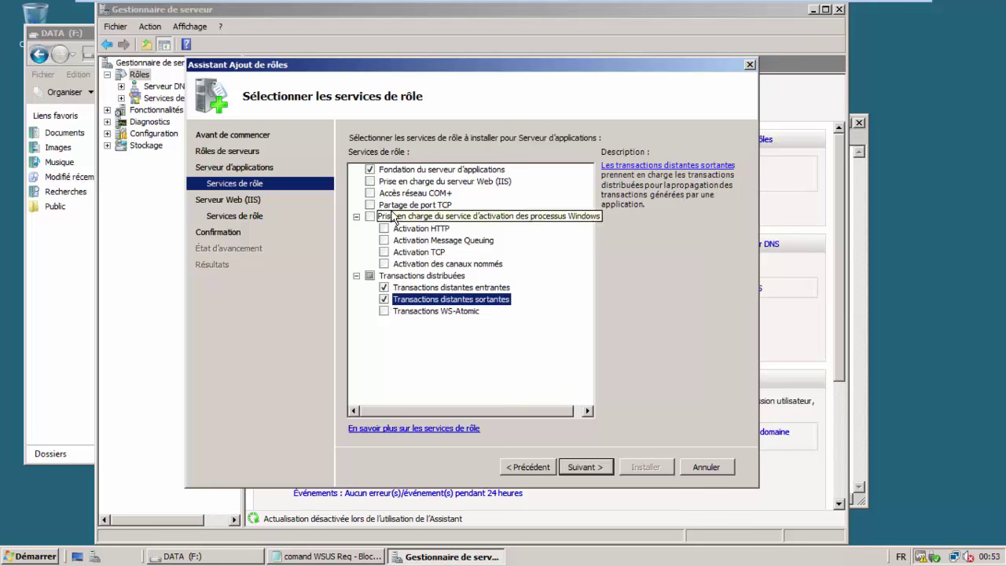
left_click(370, 181)
left_click(524, 356)
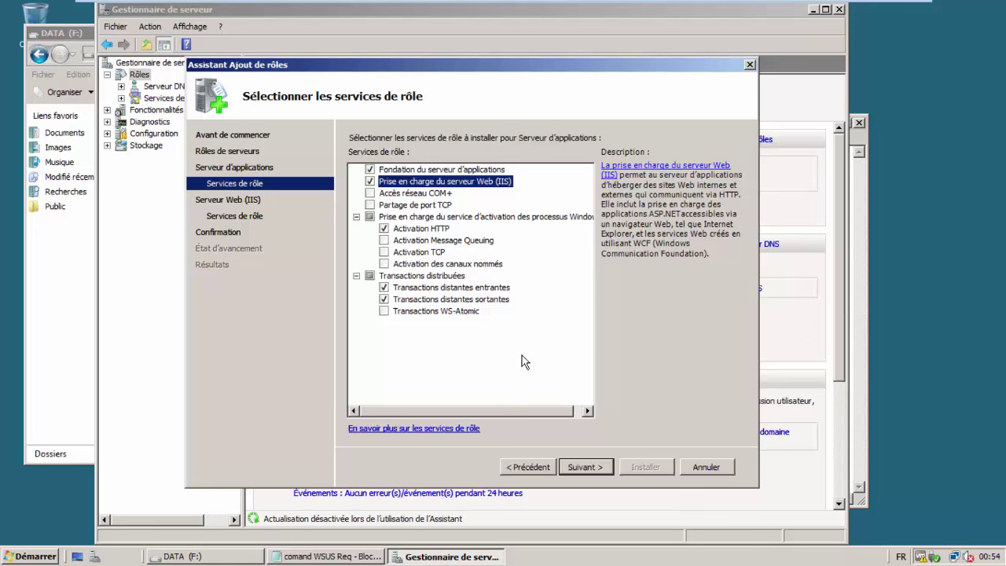
left_click(589, 470)
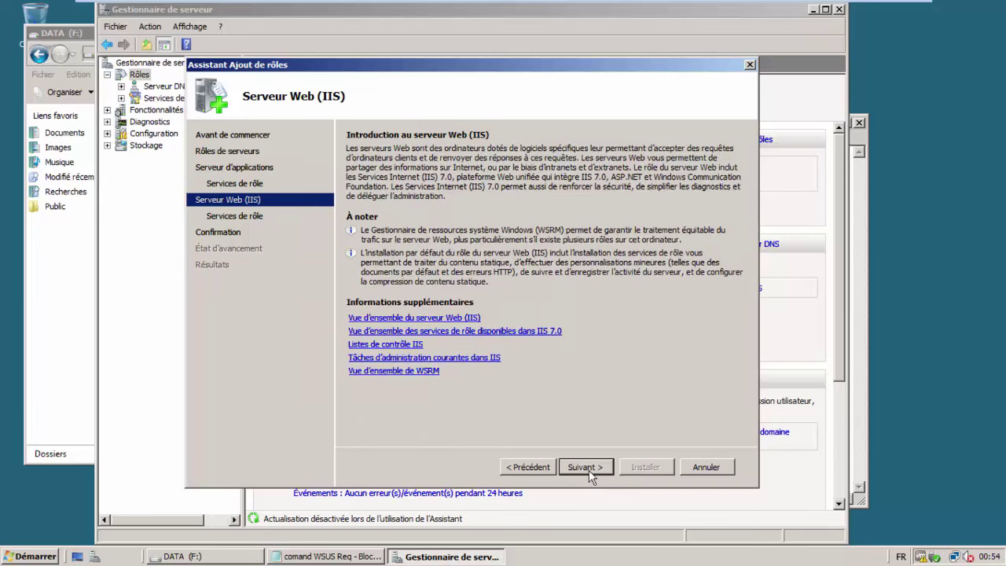
Step: For the IIS web server, add Journalisation personnalisée and all of IIS 6 Management Compatibility, and proceed to the confirmation page
left_click(589, 470)
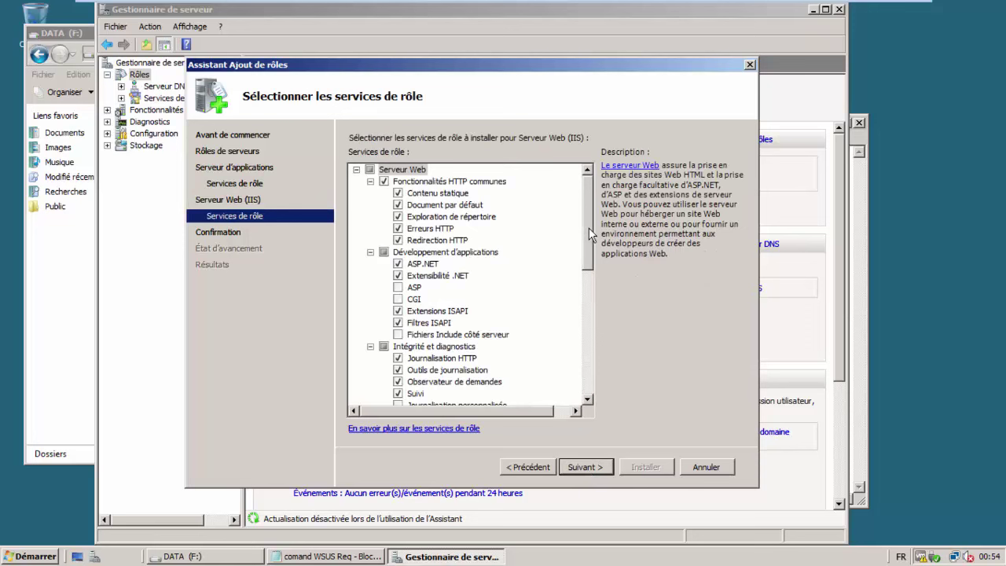
scroll(588, 232, "down", 1)
scroll(587, 233, "up", 1)
scroll(586, 231, "down", 1)
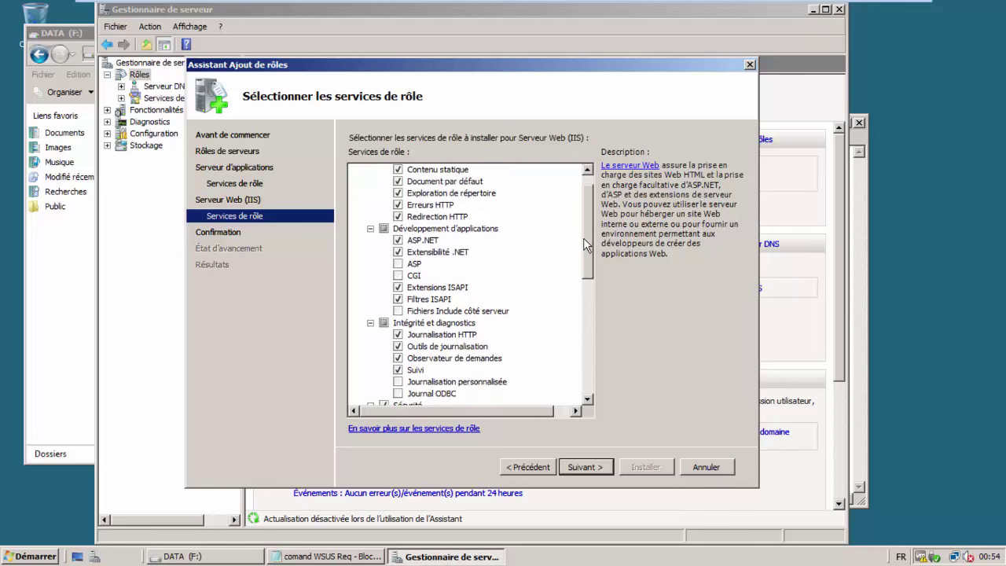
scroll(583, 246, "down", 1)
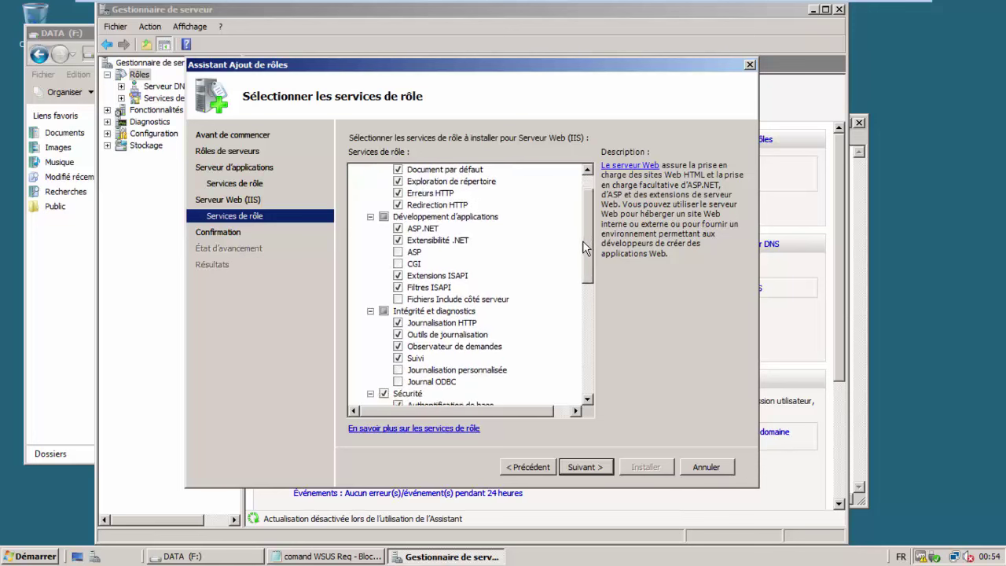
scroll(585, 248, "down", 3)
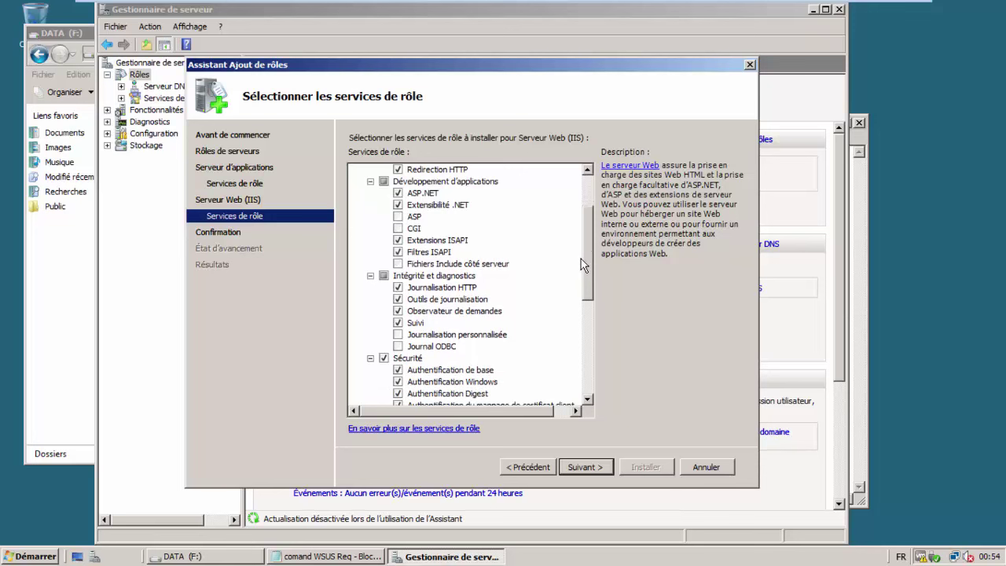
scroll(582, 264, "down", 2)
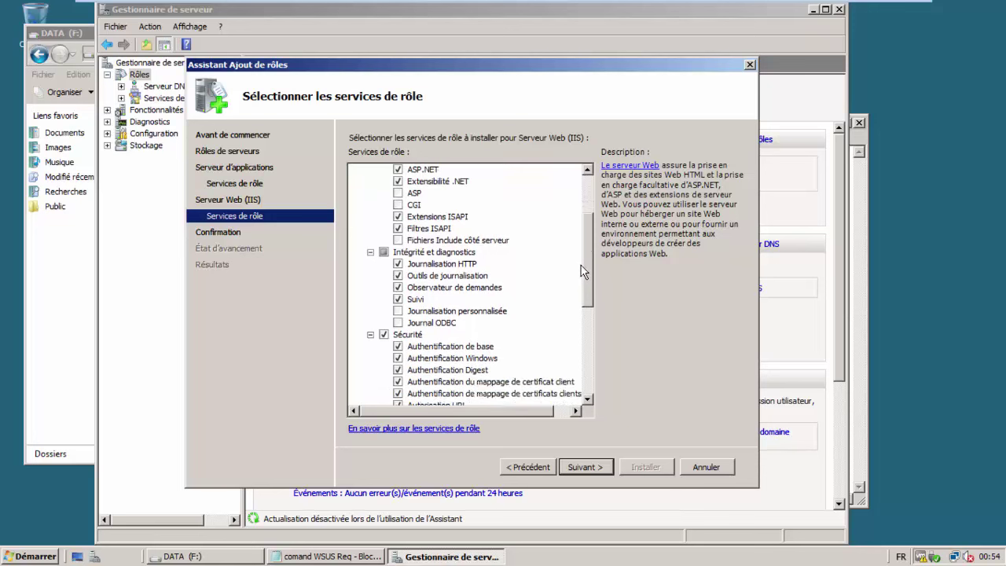
scroll(582, 271, "down", 1)
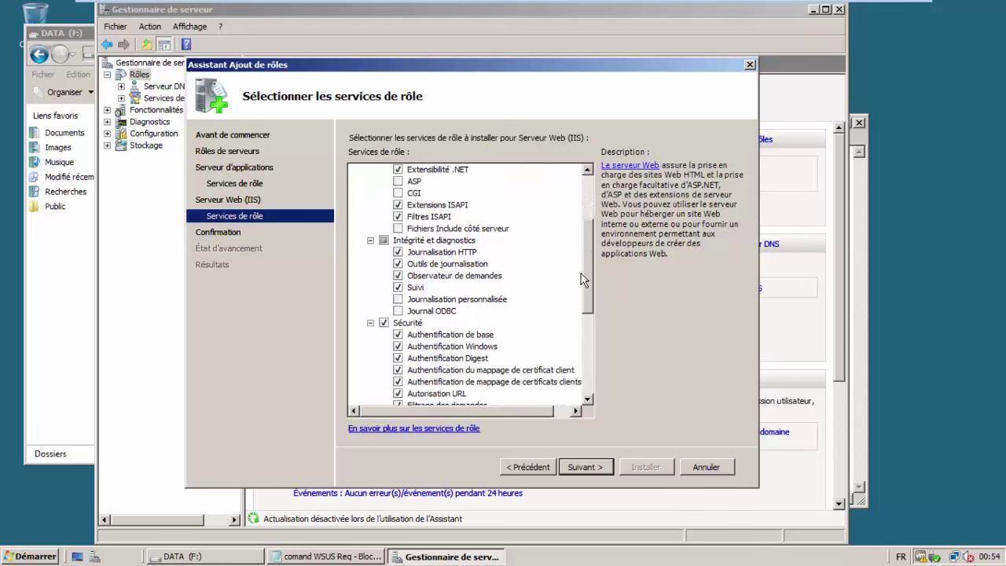
left_click(398, 298)
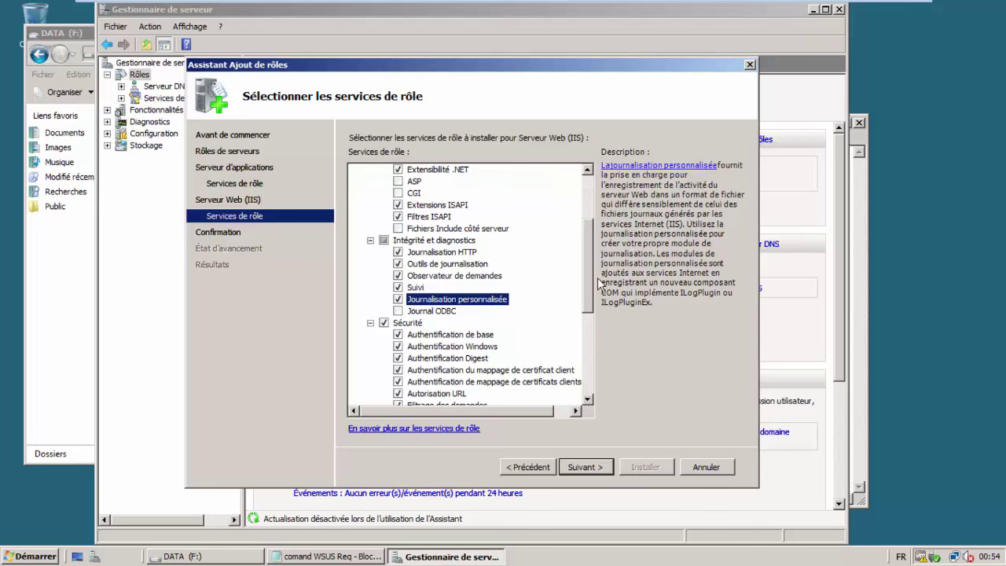
left_click_drag(590, 282, 584, 362)
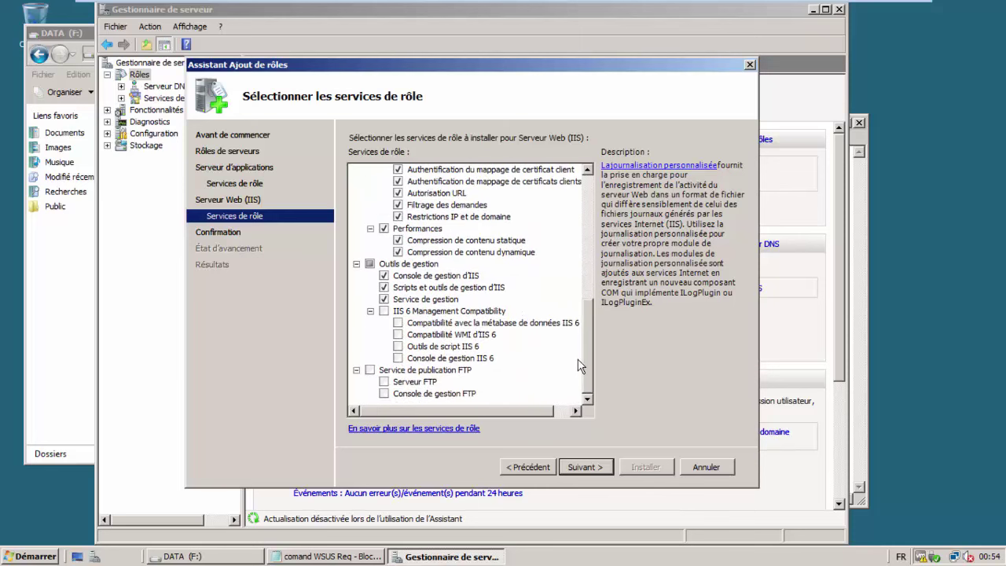
left_click(383, 312)
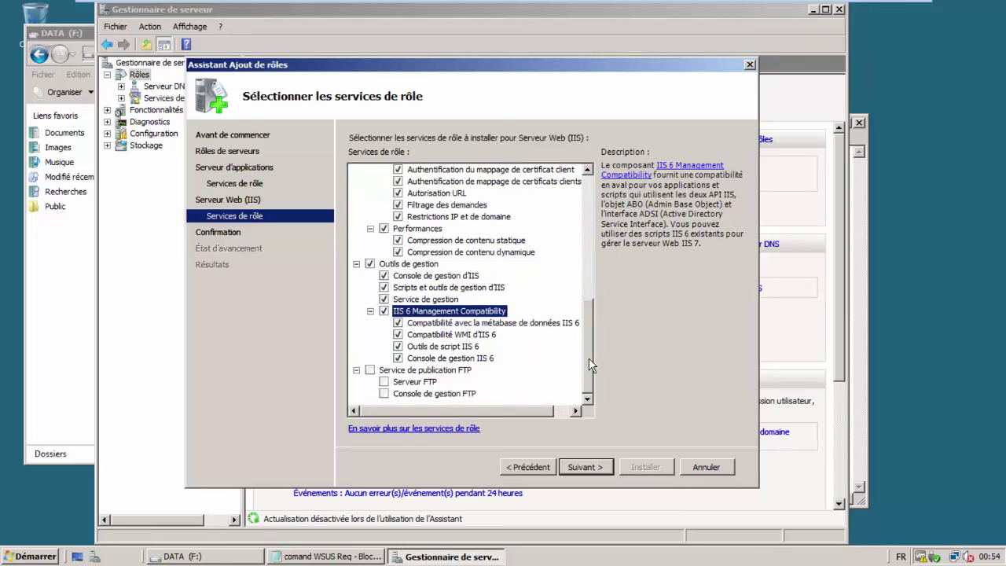
left_click(586, 467)
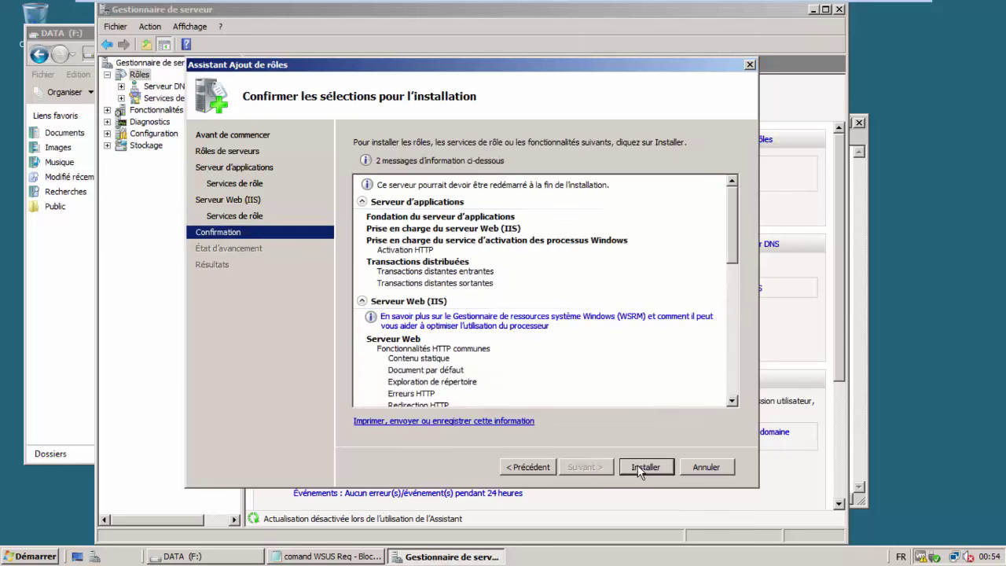
Step: Review the selected roles and role services in the confirmation list and start the installation
left_click_drag(731, 228, 749, 351)
scroll(750, 277, "up", 3)
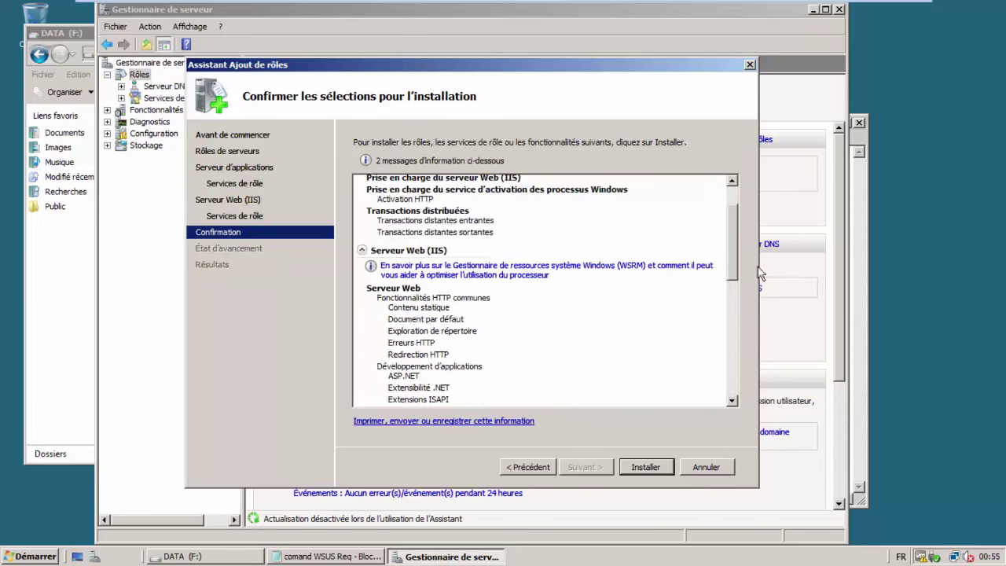
scroll(770, 332, "down", 7)
scroll(770, 332, "down", 3)
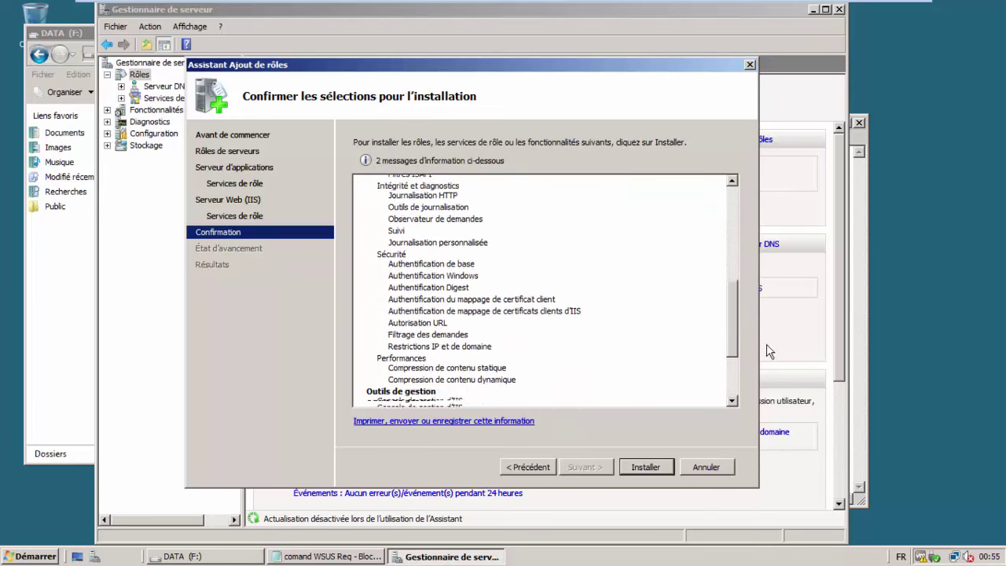
scroll(738, 229, "up", 10)
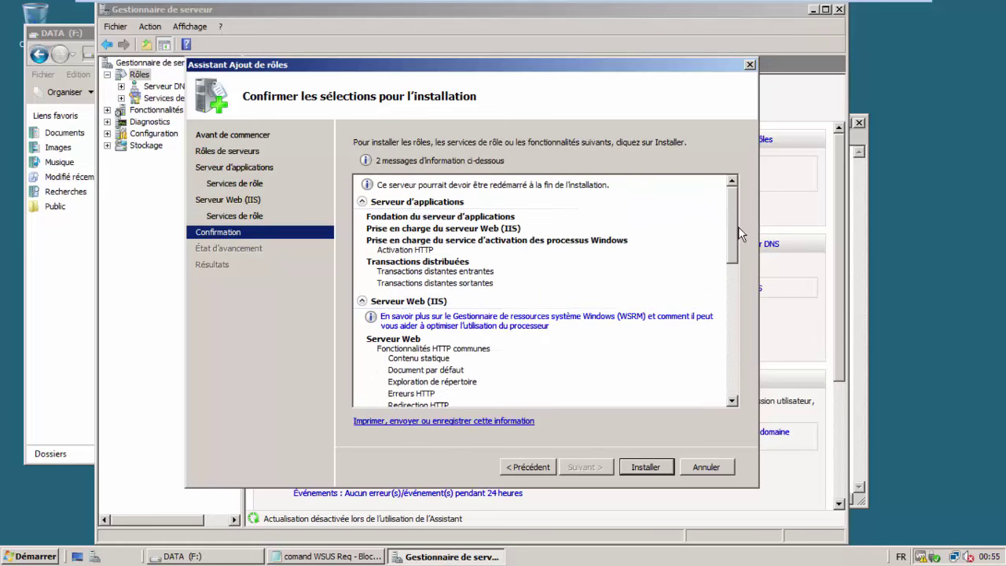
left_click(645, 468)
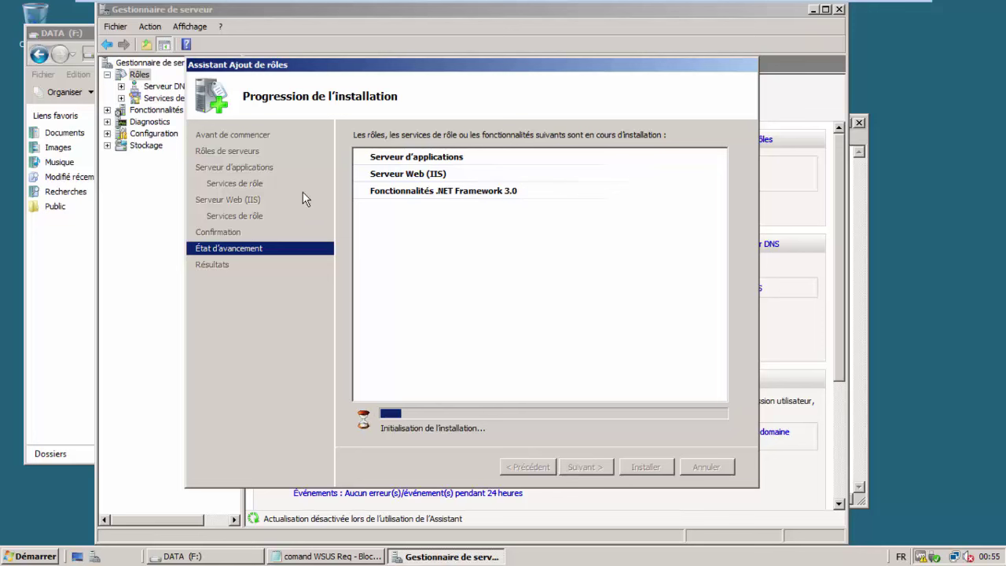
Step: Minimize the virtual machine to return to the WSUS notes in OneNote
mouse_move(972, 13)
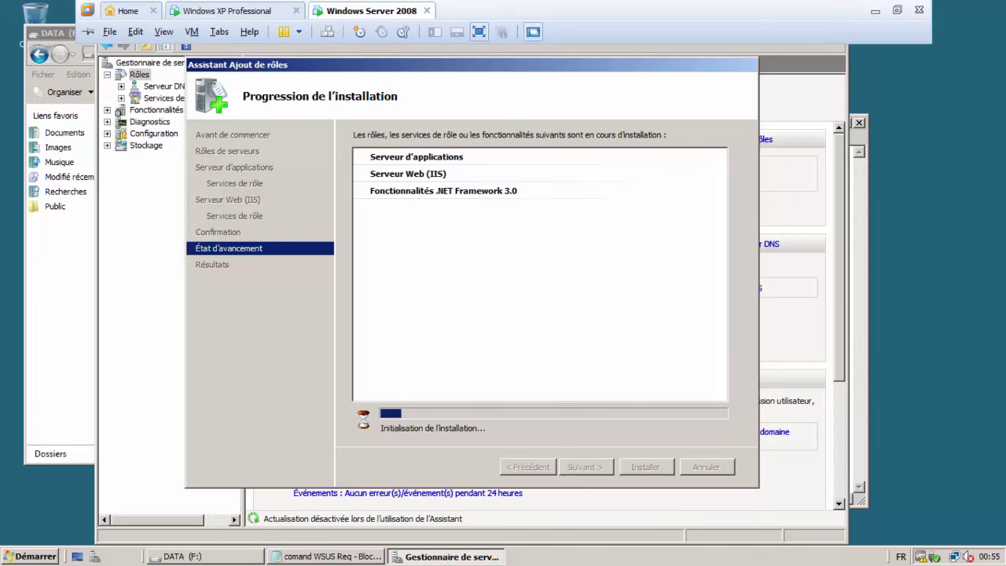
left_click(877, 10)
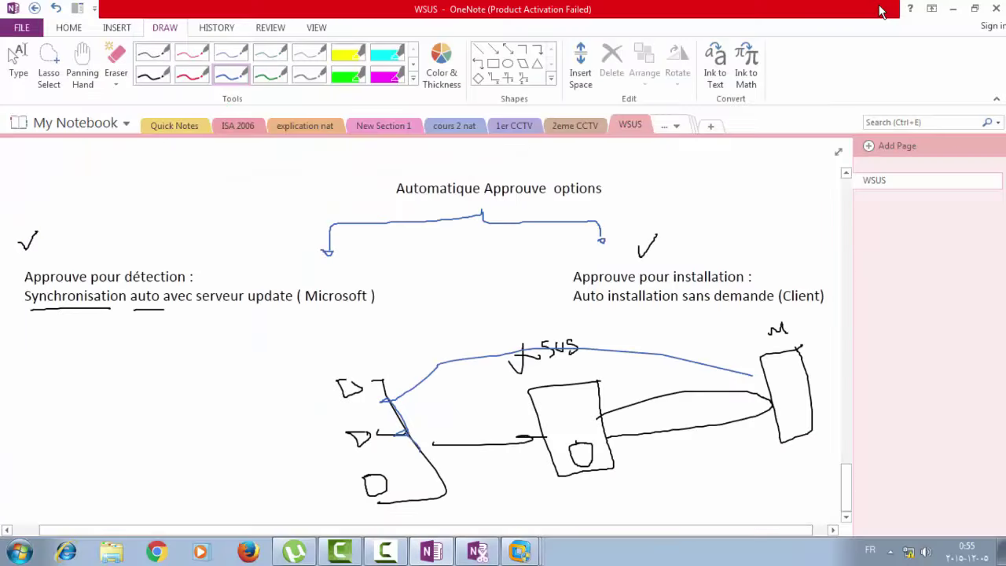
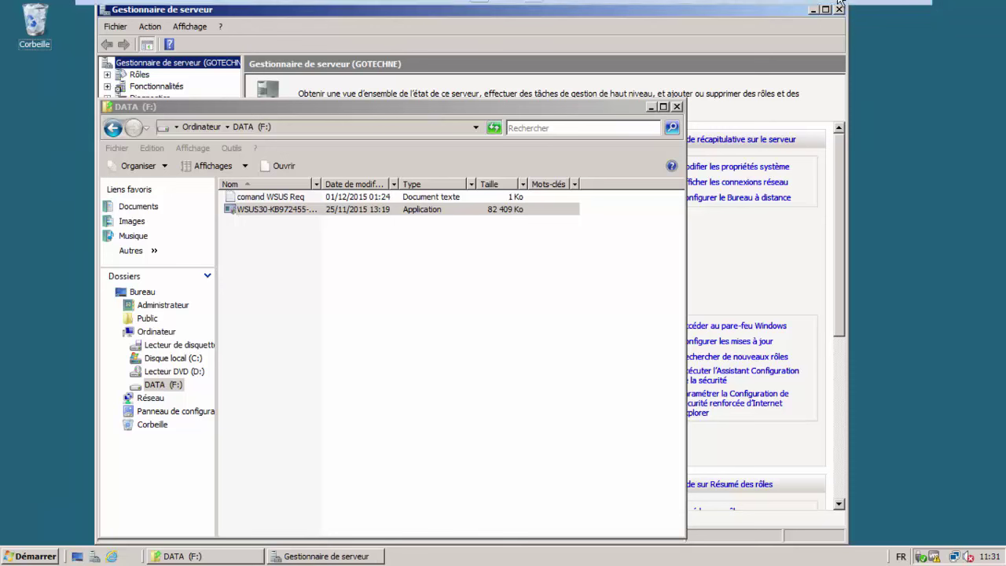
Step: Return to the Windows Server 2008 virtual machine and authorize the Windows Server Update Services installer to run
left_click(878, 11)
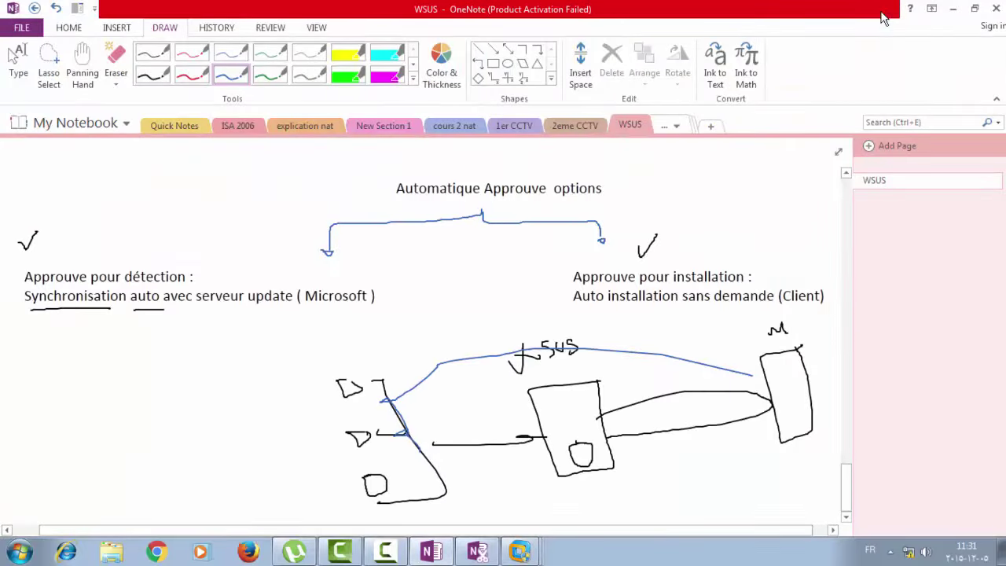
double_click(882, 16)
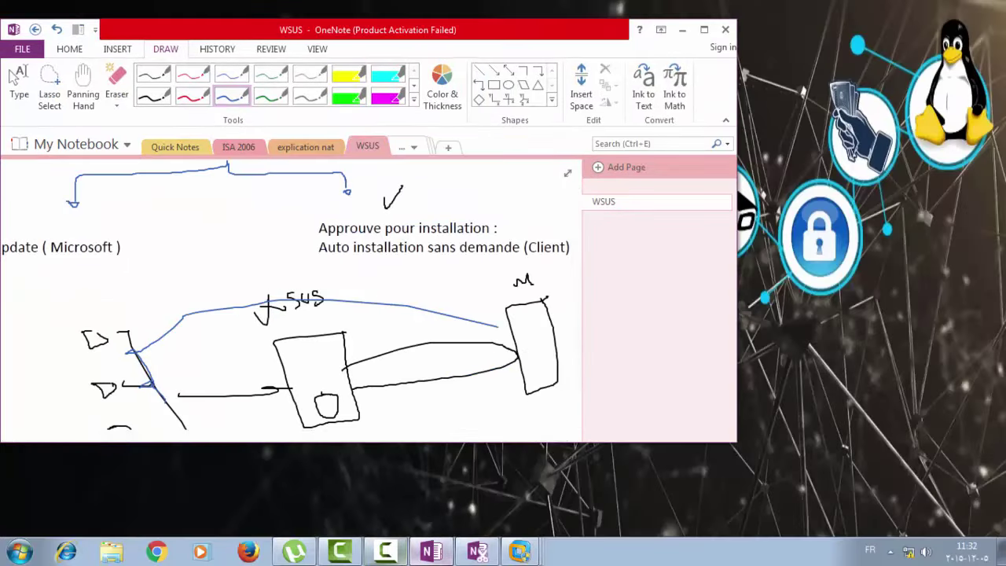
left_click(519, 551)
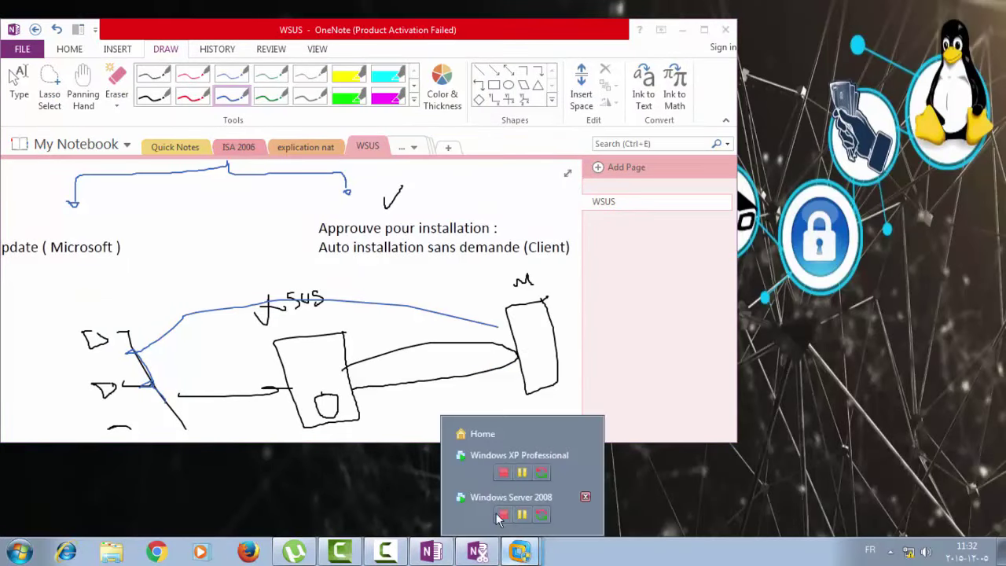
left_click(470, 498)
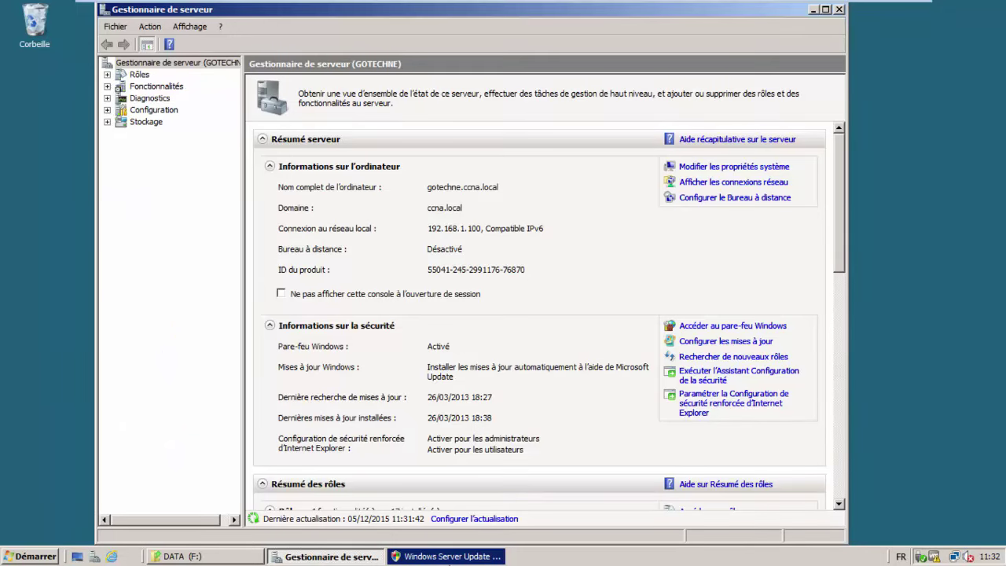
left_click(446, 556)
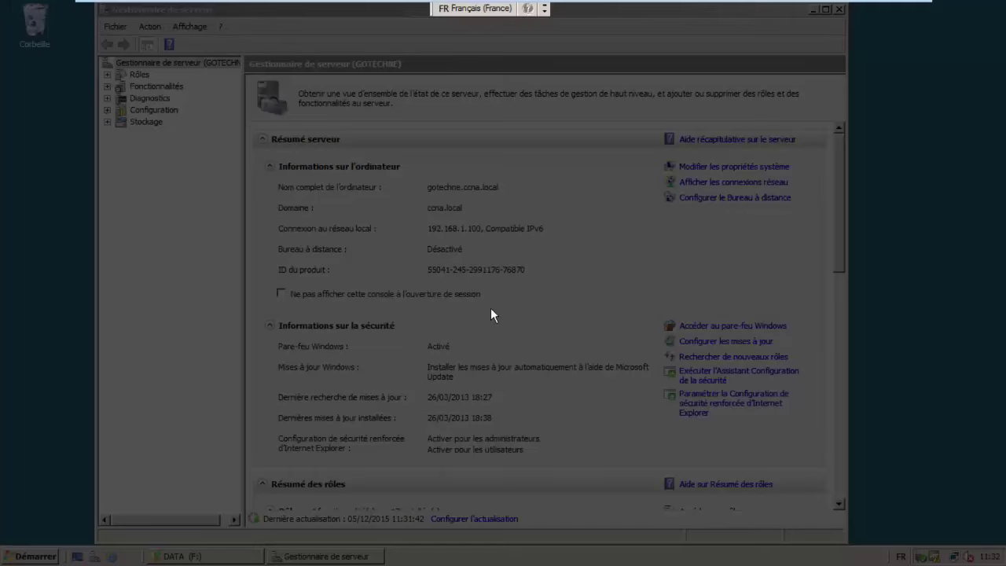
left_click(426, 355)
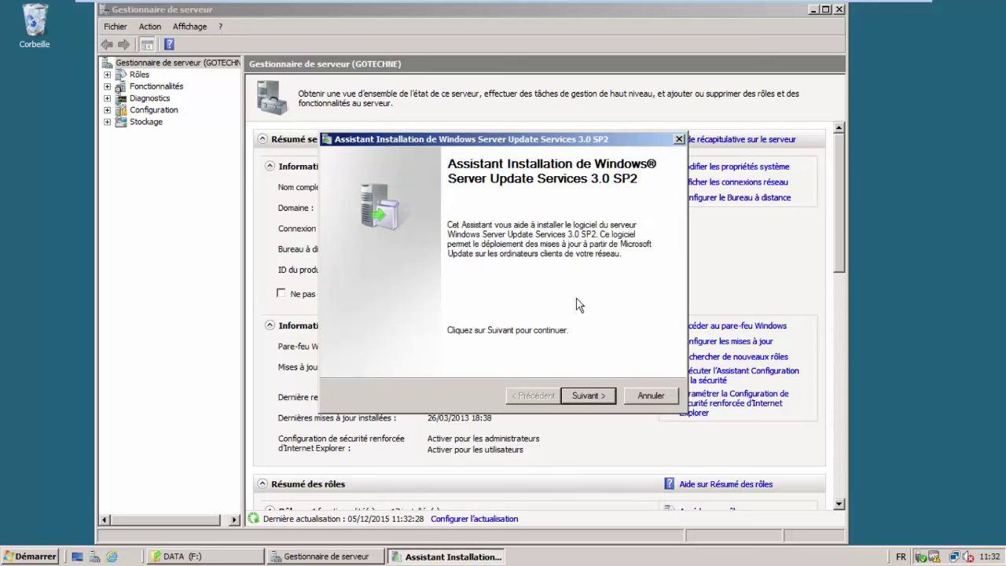
Step: Start the WSUS 3.0 SP2 setup and choose the full server installation with the administration console
left_click(583, 397)
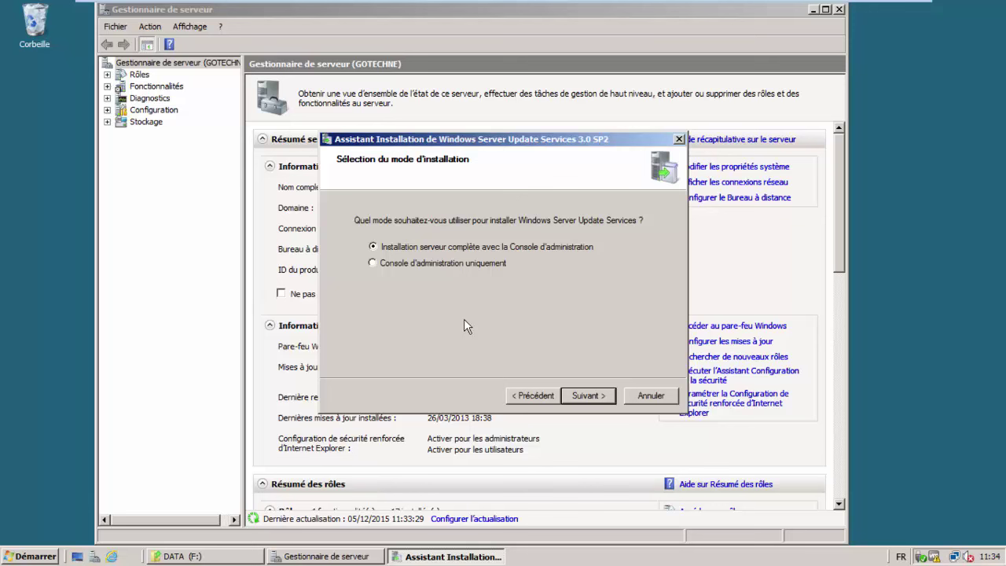
left_click(373, 246)
left_click(583, 396)
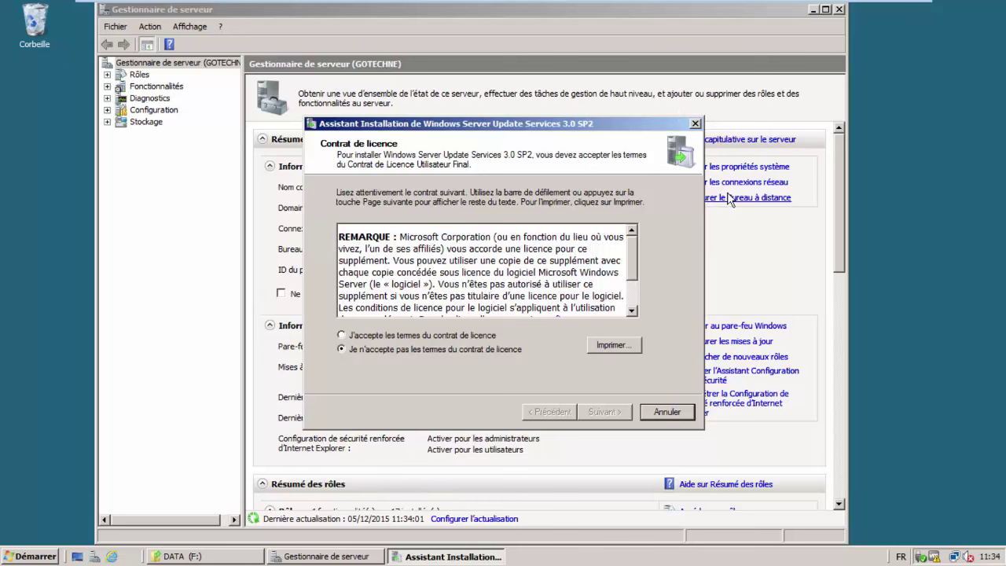
Step: In Server Manager, expand the installed roles and open the Serveur d'applications role for review
left_click(922, 236)
left_click(785, 279)
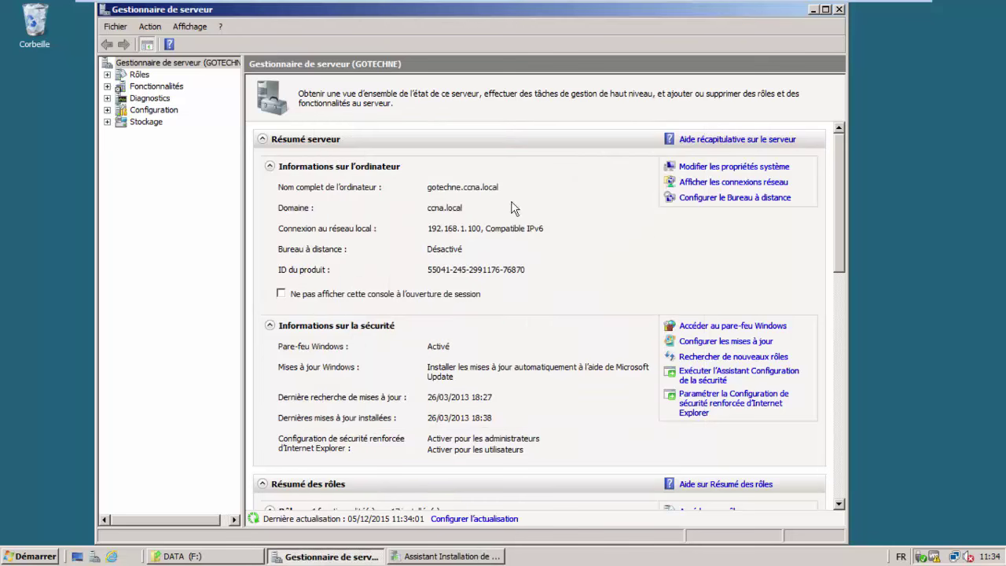
double_click(132, 75)
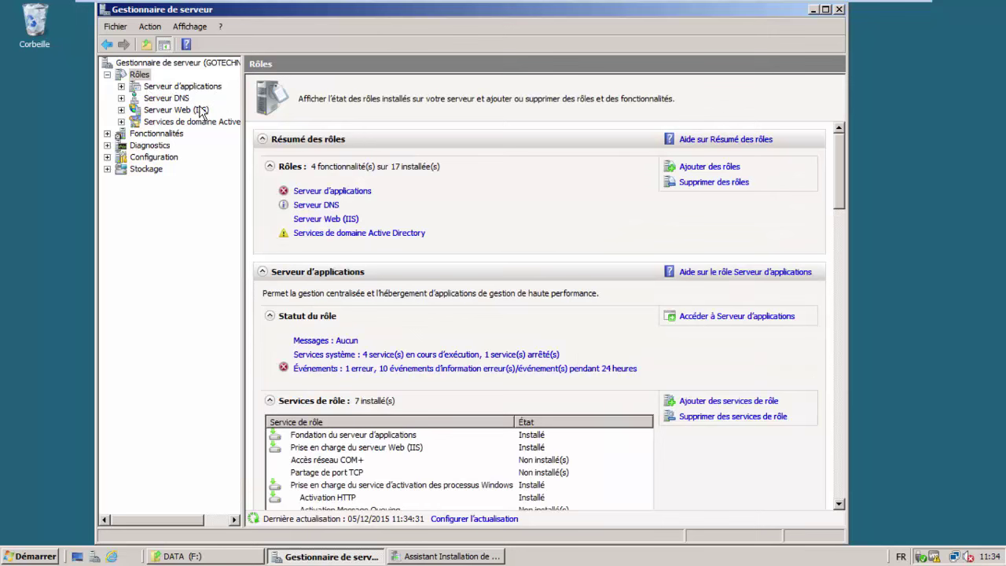
left_click(173, 89)
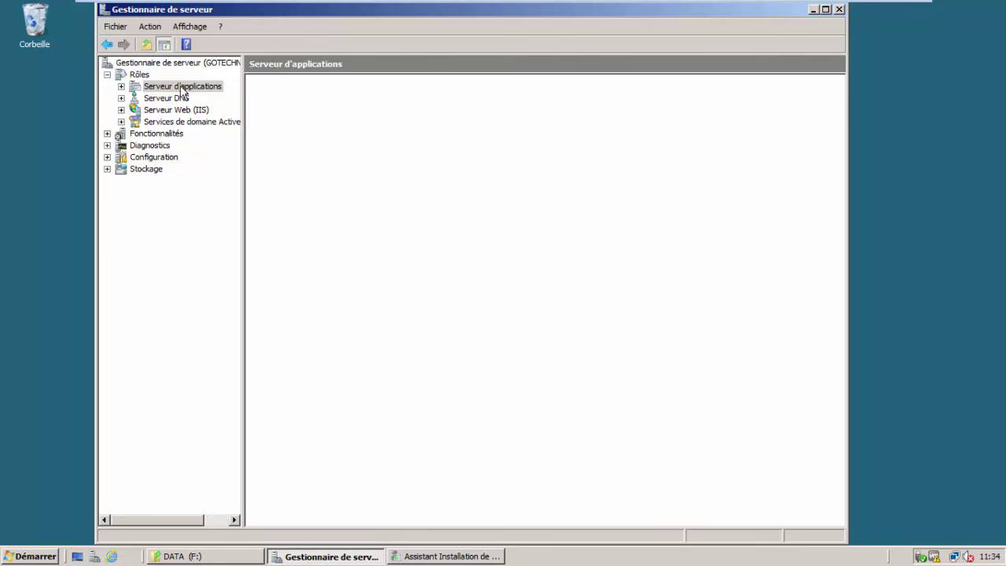
mouse_move(842, 3)
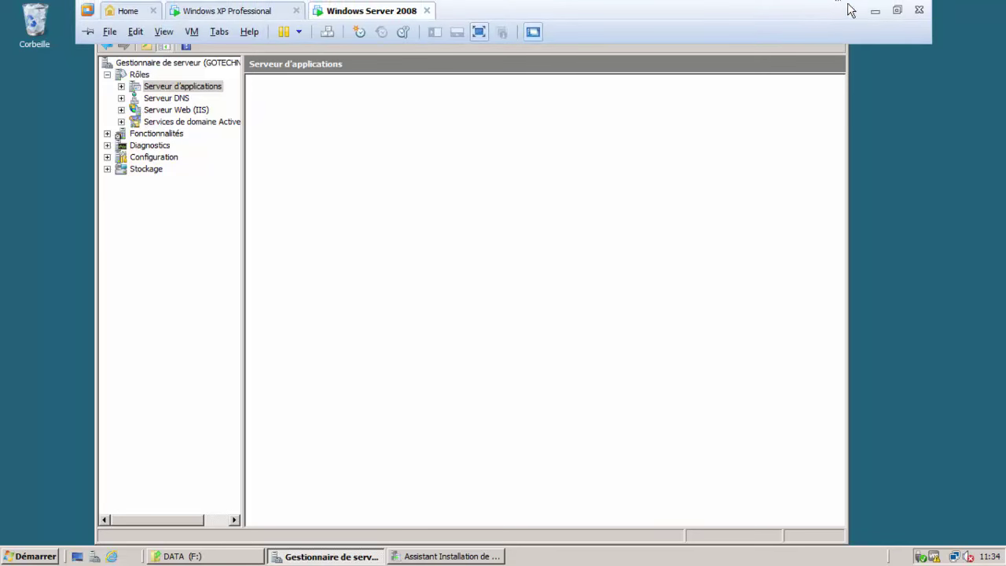
left_click(873, 12)
key("alt+Tab")
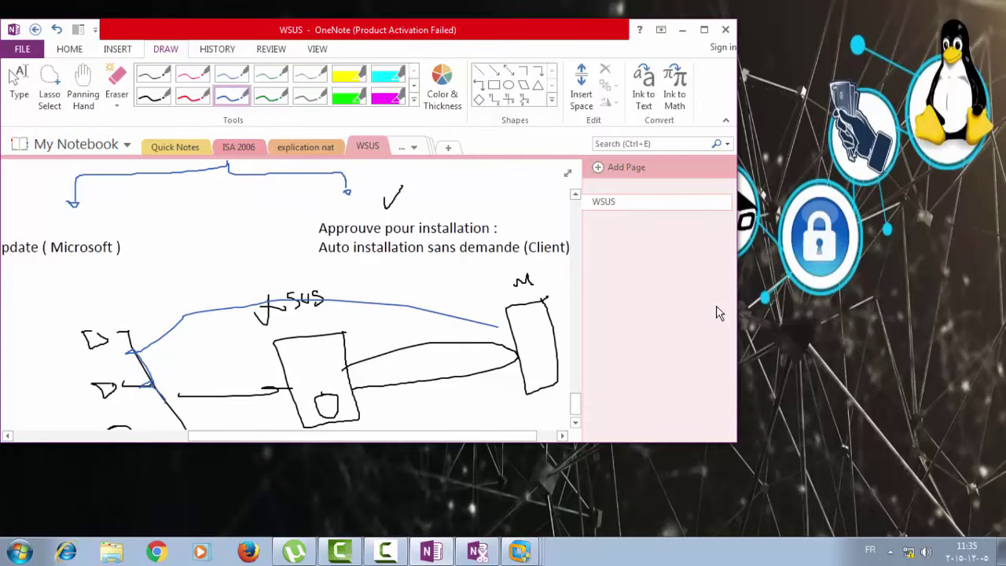
mouse_move(516, 555)
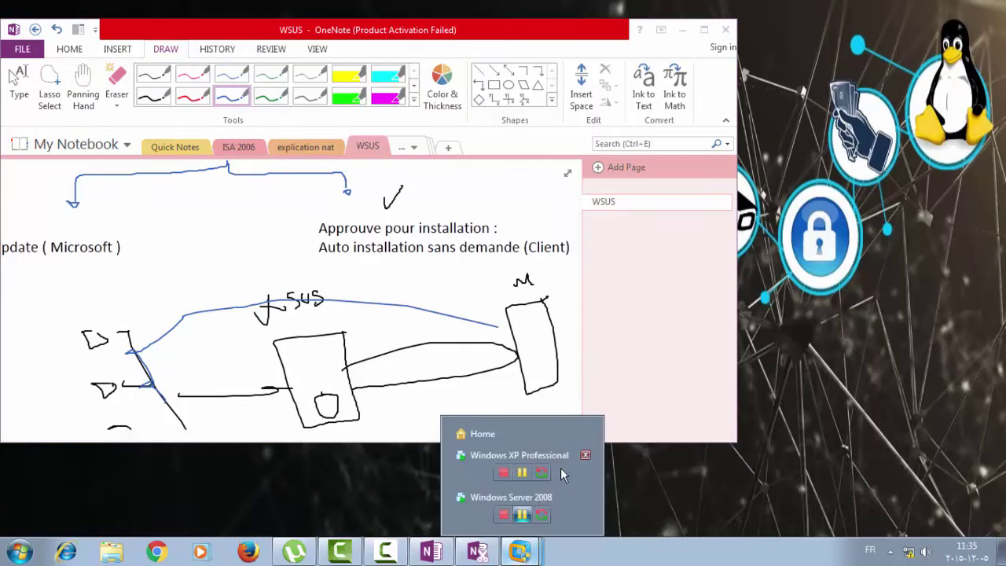
left_click(489, 504)
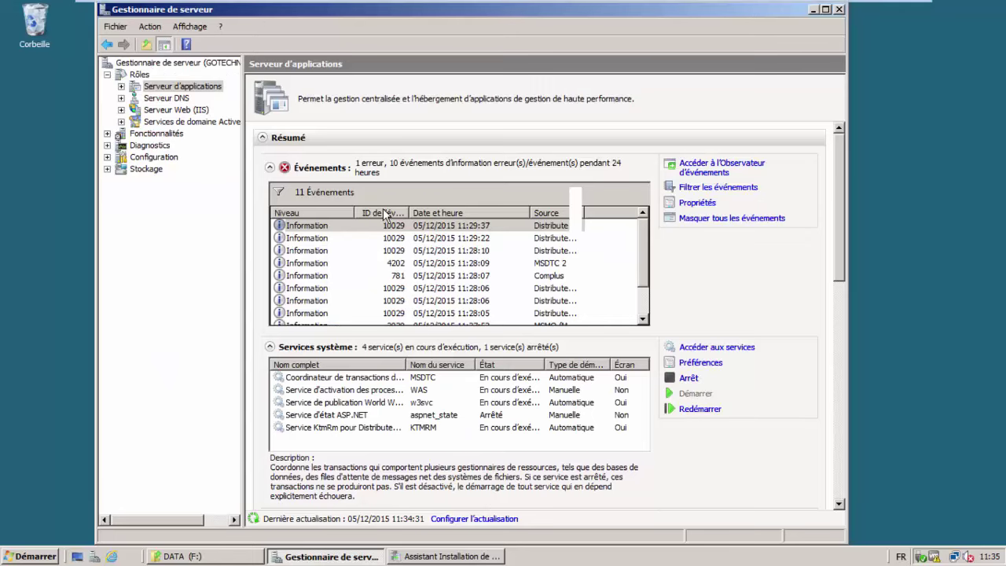
Step: Check which server roles are installed in the Add Roles wizard, and cancel the wizard without adding any
double_click(136, 75)
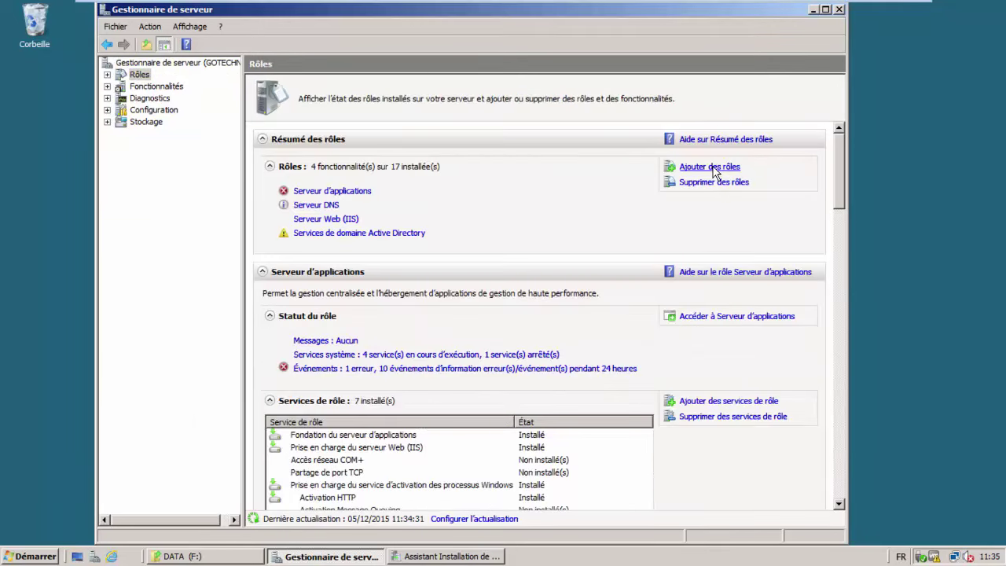
left_click(714, 172)
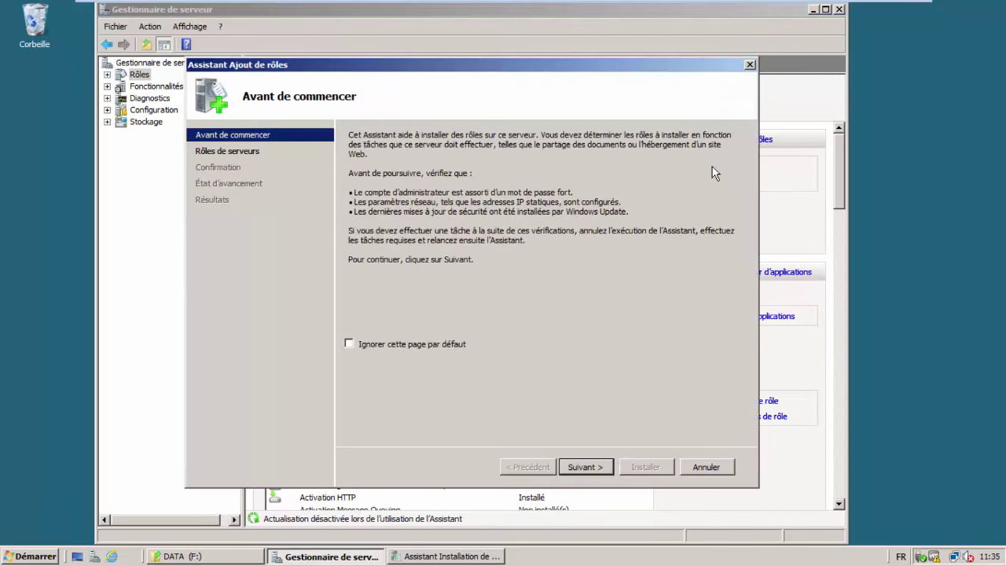
left_click(585, 466)
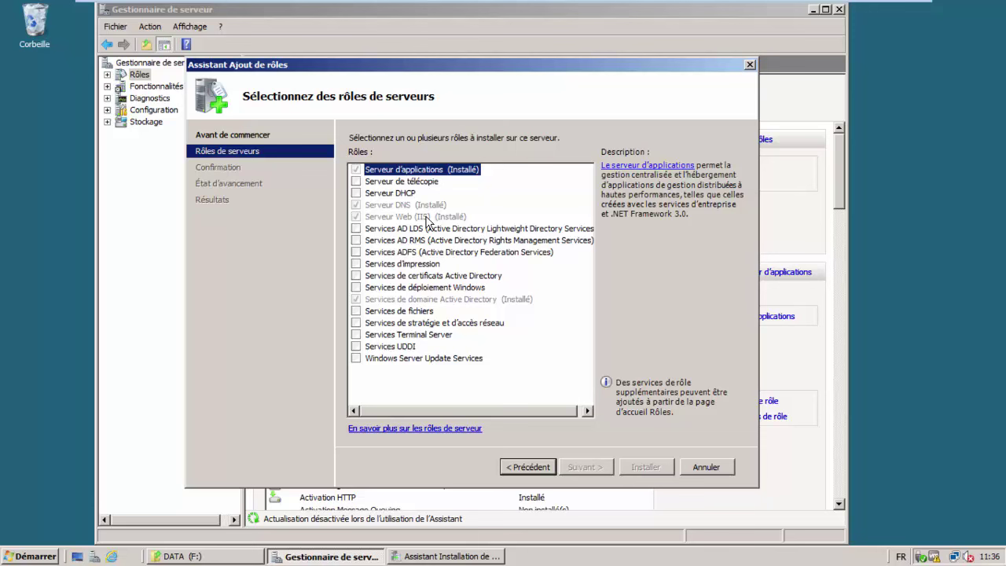
left_click(710, 467)
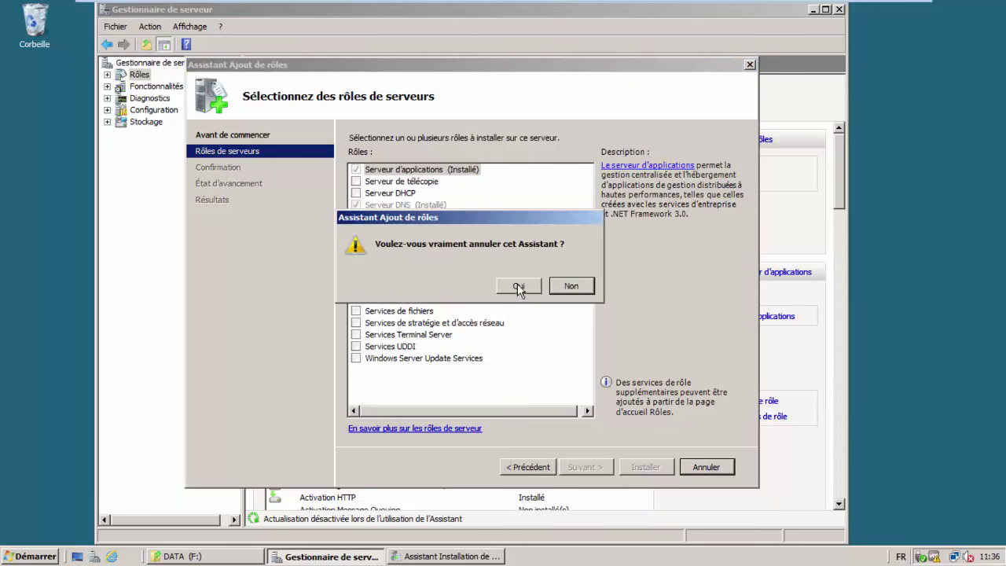
left_click(519, 287)
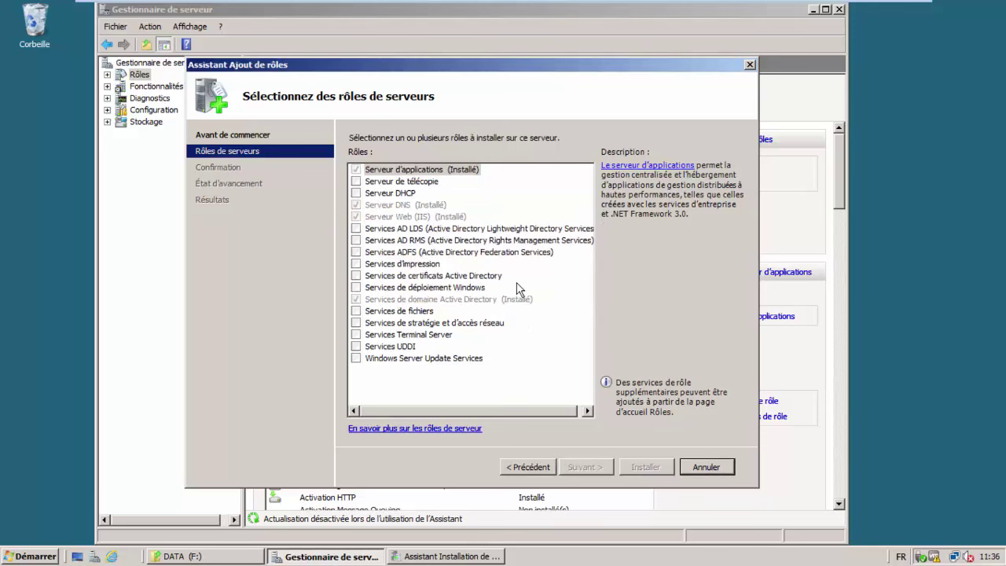
Step: Return to the WSUS 3.0 SP2 setup and accept the terms of the license agreement
left_click(426, 556)
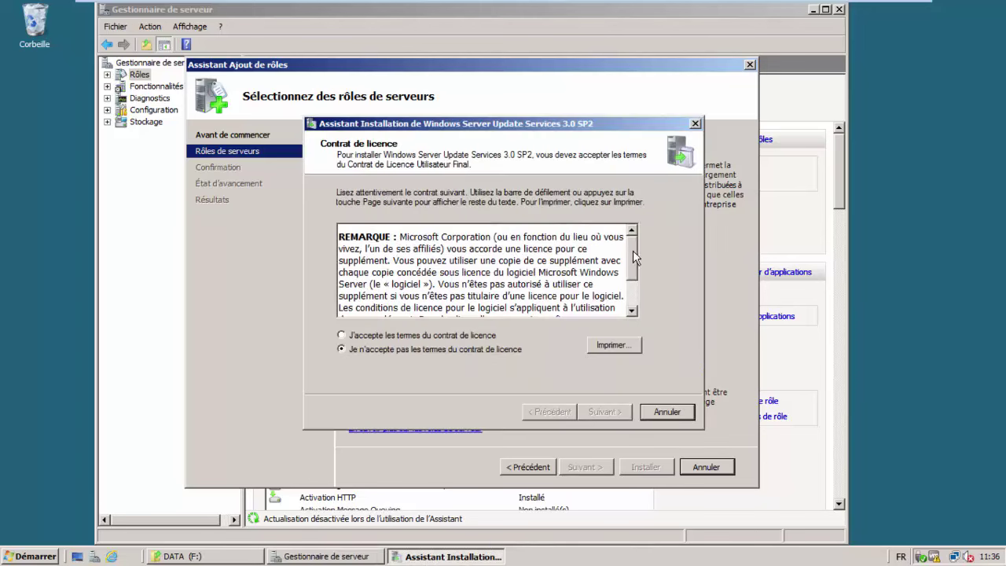
mouse_move(633, 254)
left_mouse_down()
mouse_move(633, 289)
mouse_move(635, 255)
left_mouse_up()
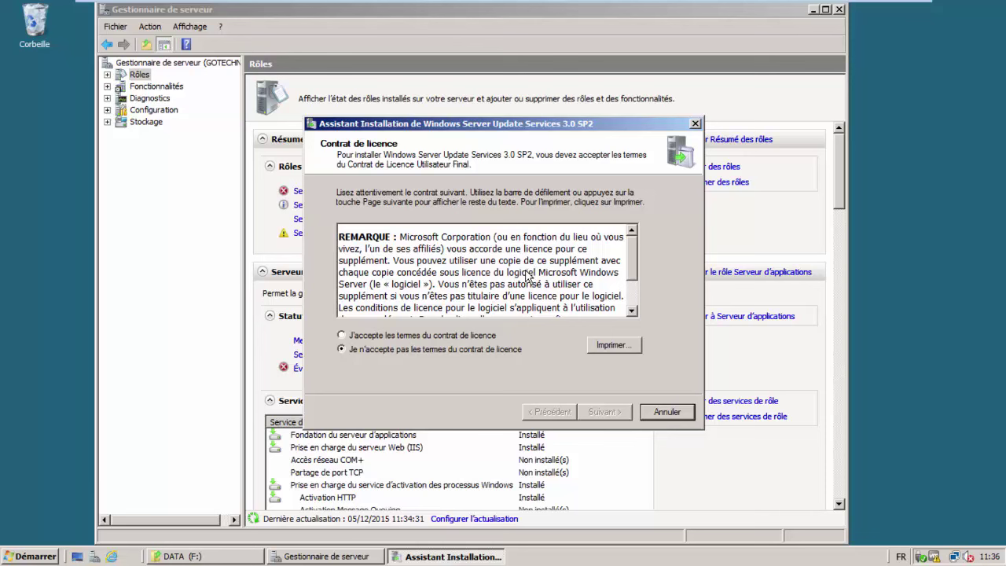
mouse_move(340, 237)
left_mouse_down()
mouse_move(496, 239)
mouse_move(550, 275)
mouse_move(476, 268)
mouse_move(395, 238)
mouse_move(324, 239)
left_mouse_up()
mouse_move(342, 243)
left_mouse_down()
mouse_move(472, 308)
mouse_move(382, 240)
mouse_move(343, 246)
left_mouse_up()
left_click(342, 336)
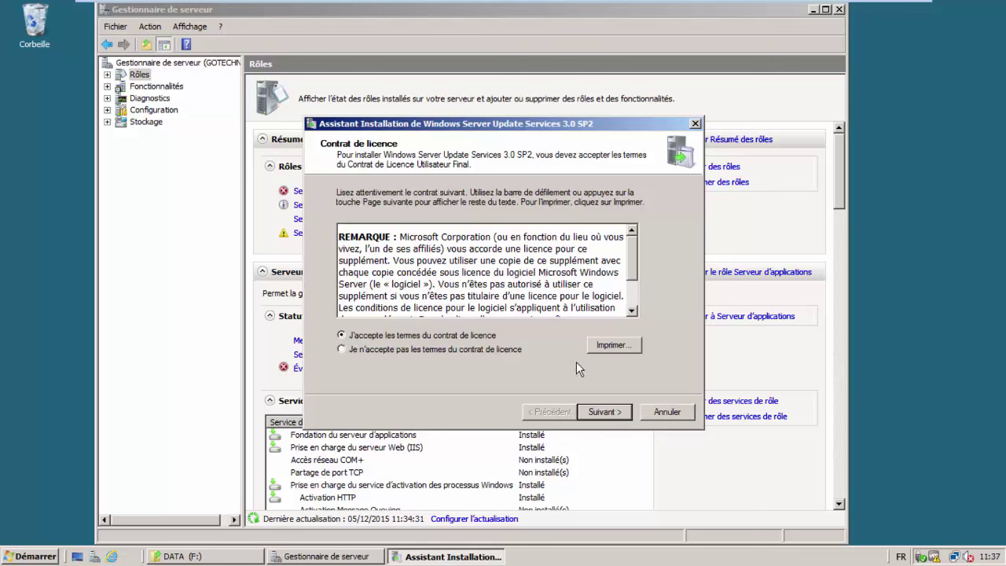
left_click(606, 406)
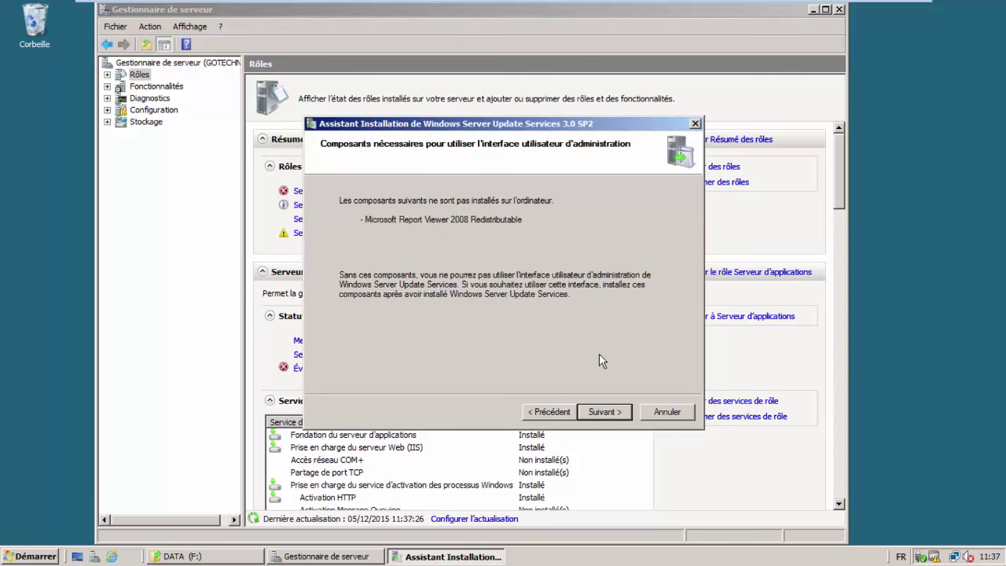
left_click(610, 413)
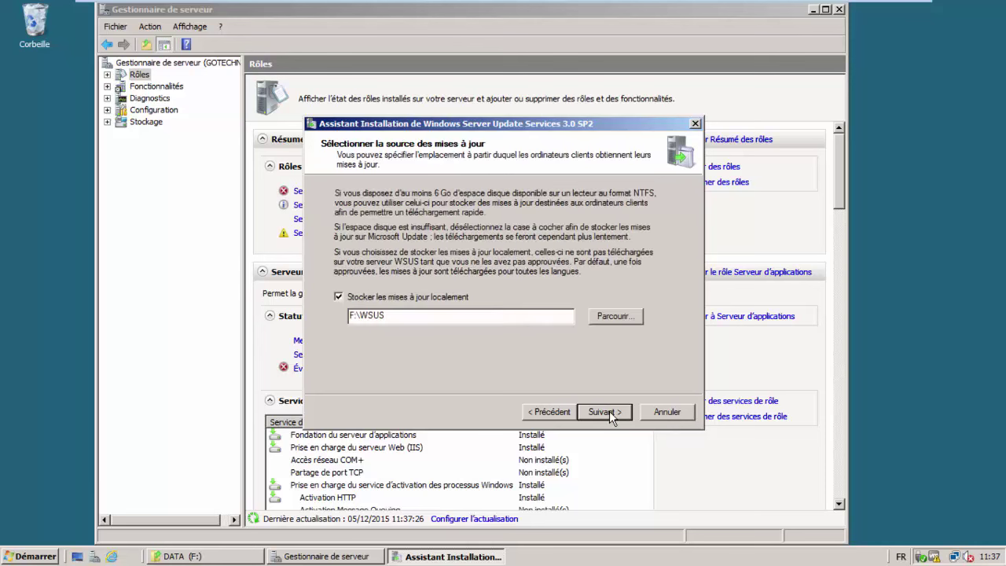
left_click(550, 413)
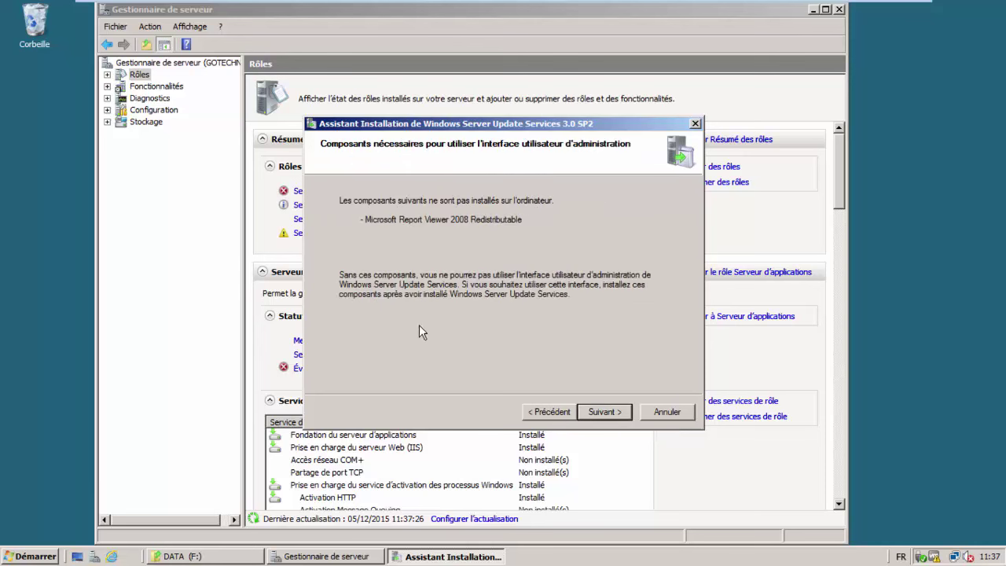
left_click(868, 7)
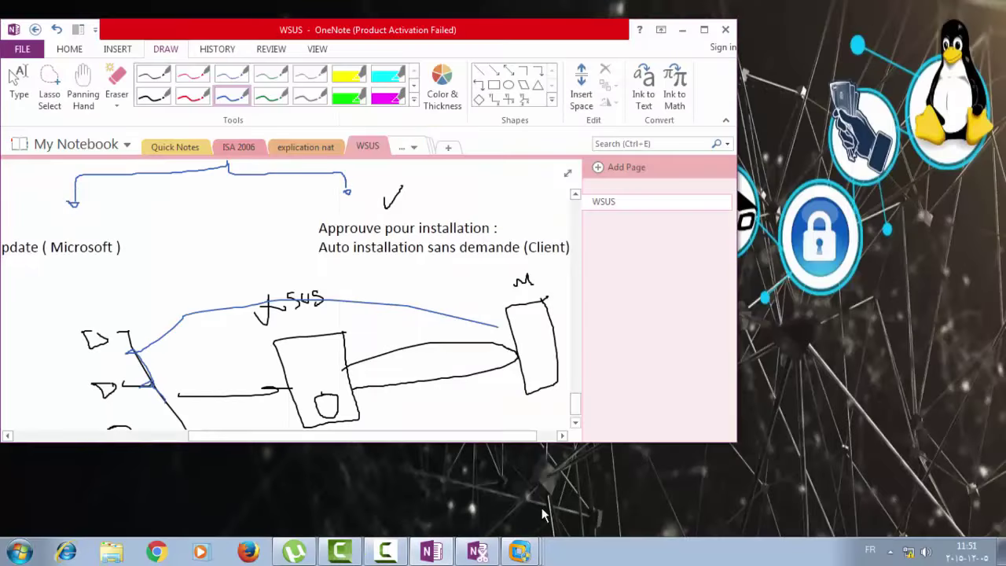
mouse_move(517, 553)
left_click(475, 504)
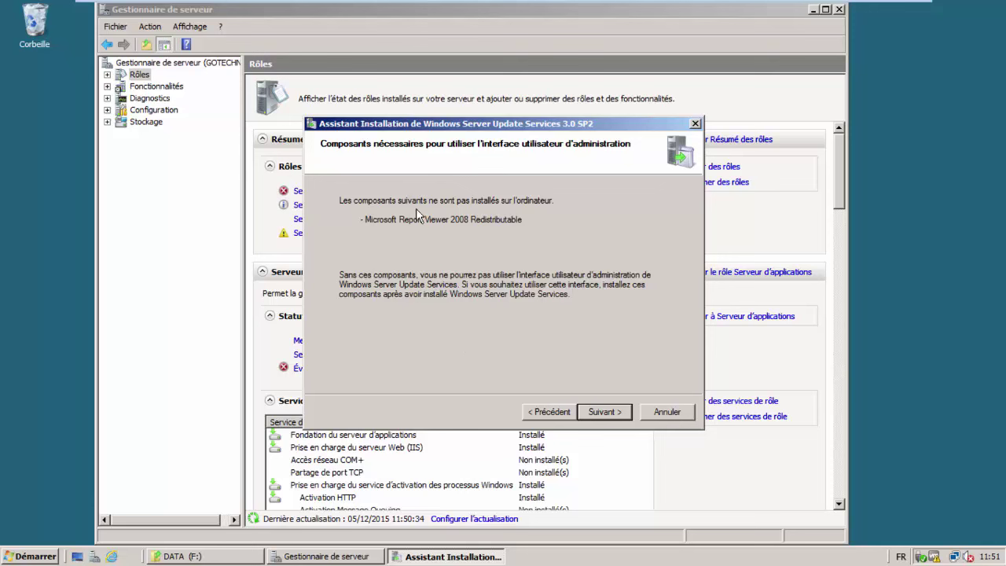
Step: Keep updates stored locally in F:\WSUS and select installing the Windows internal database on this computer in F:\WSUS
left_click(604, 412)
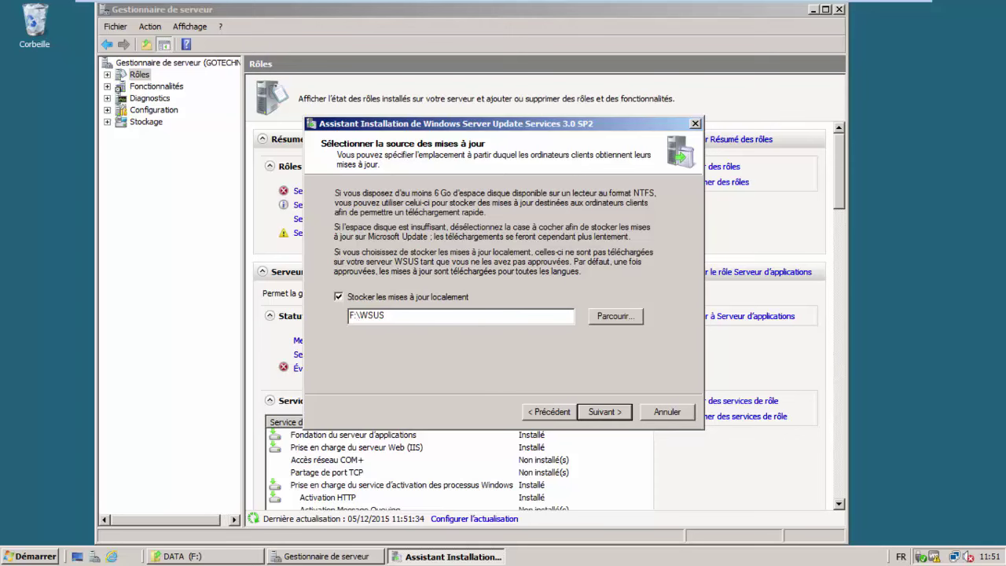
left_click(872, 9)
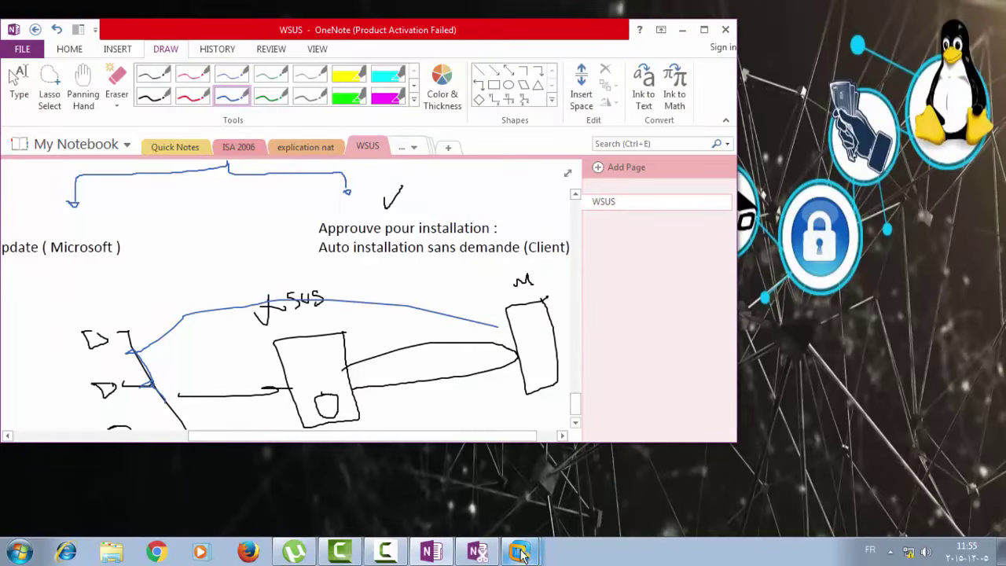
mouse_move(519, 550)
left_click(500, 506)
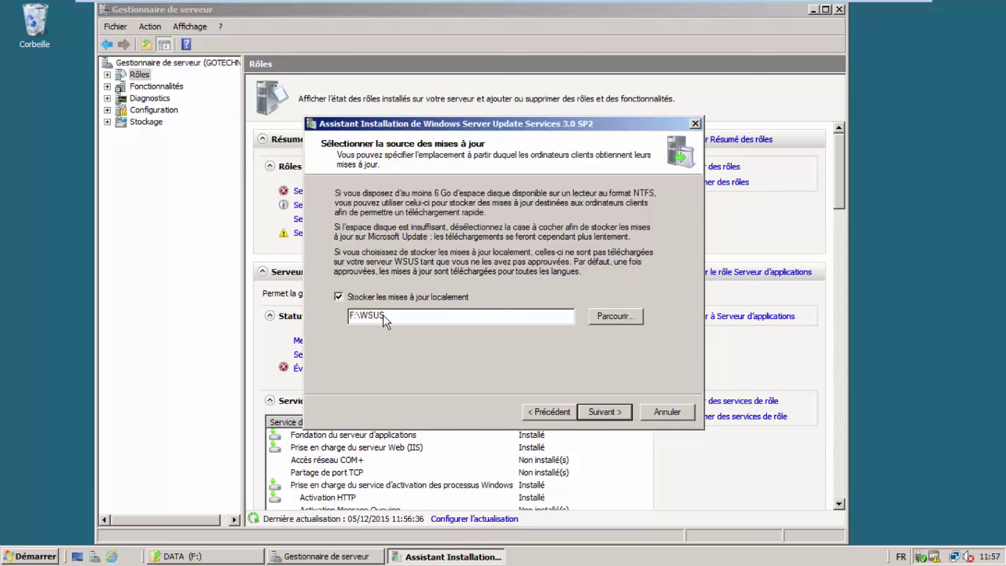
left_click(605, 413)
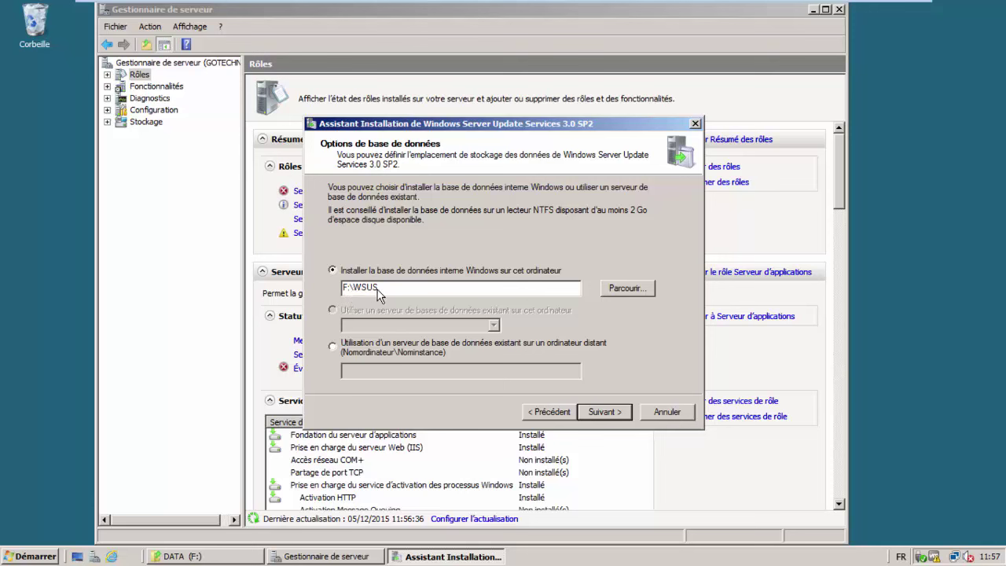
left_click(333, 346)
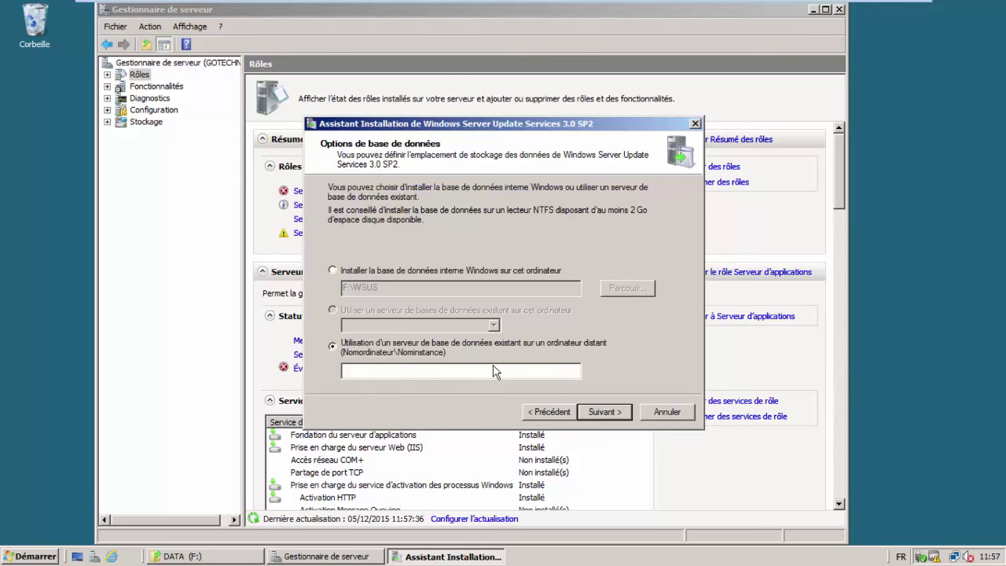
left_click(333, 270)
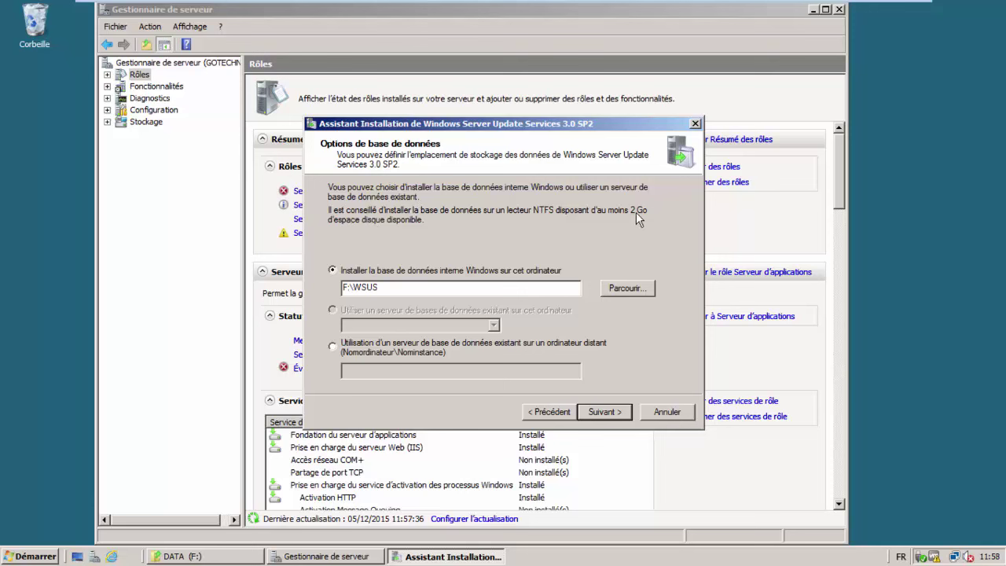
Step: Continue the WSUS setup to the website selection, and open the Gestionnaire des services Internet (IIS) maximized with a wider connections tree
left_click(603, 414)
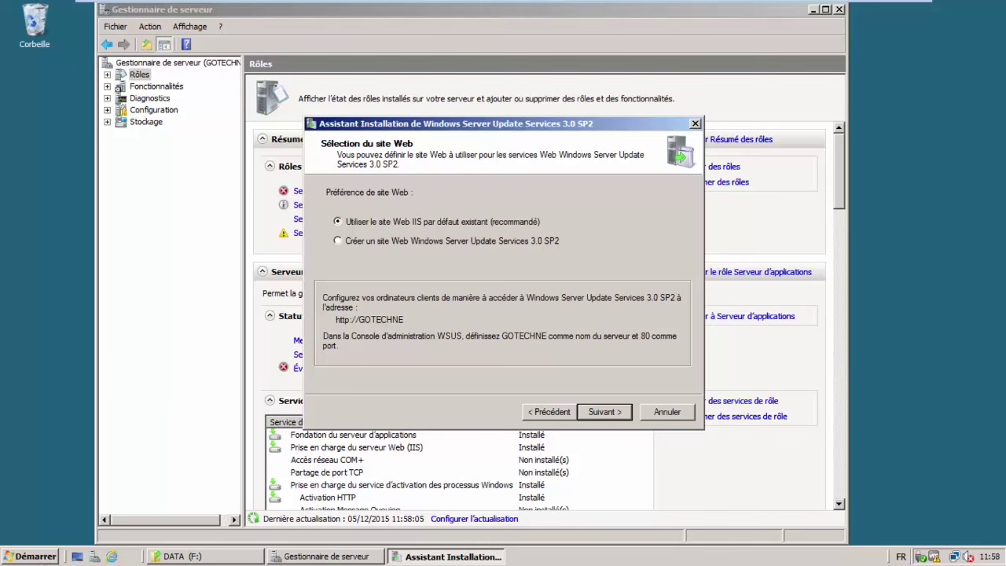
left_click(30, 556)
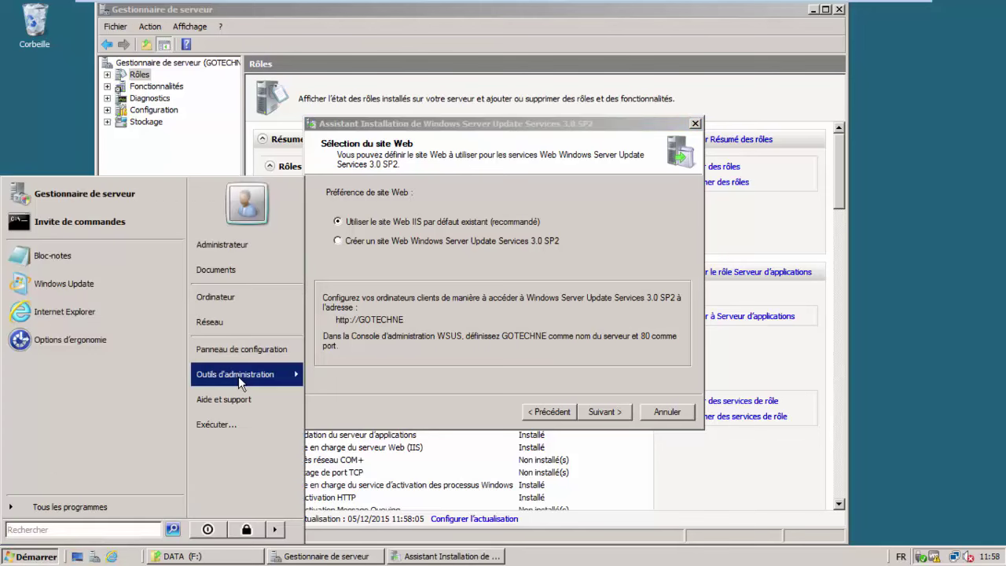
mouse_move(238, 376)
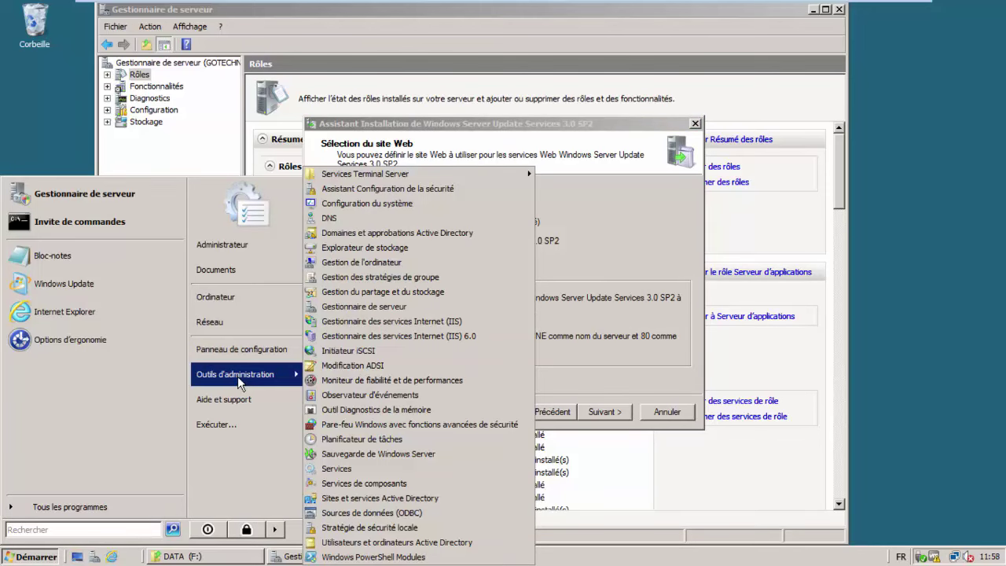
left_click(331, 323)
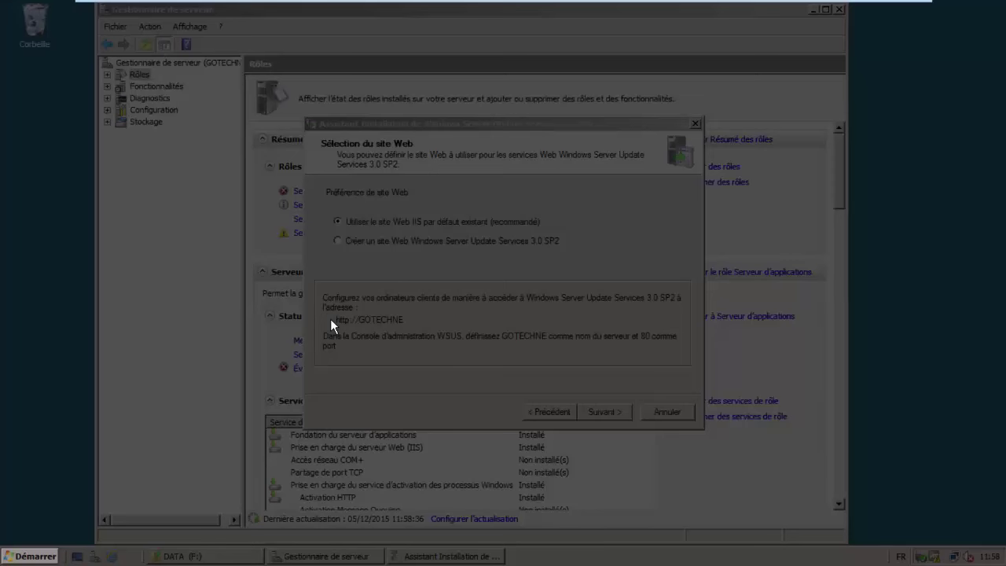
left_click(200, 374)
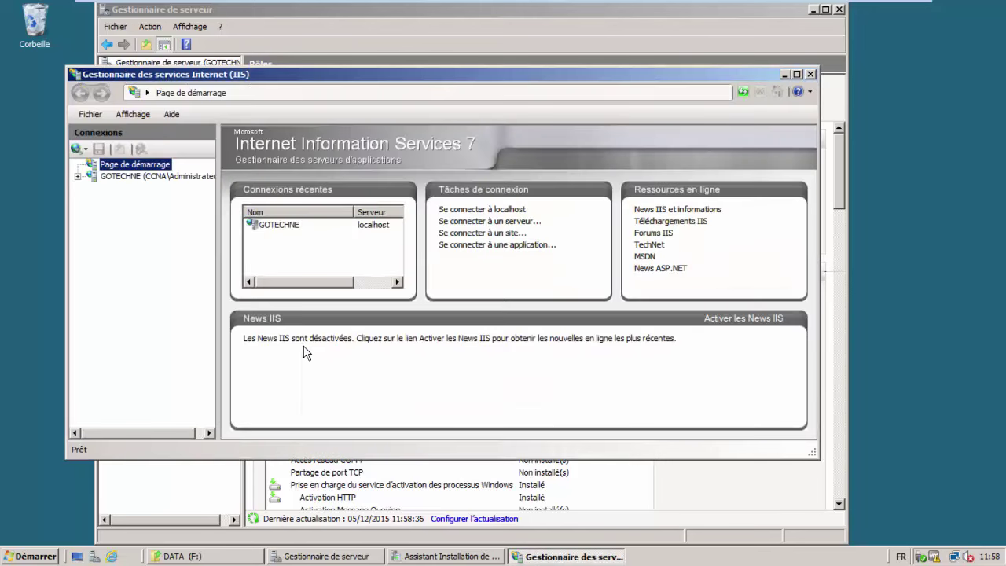
left_click(796, 74)
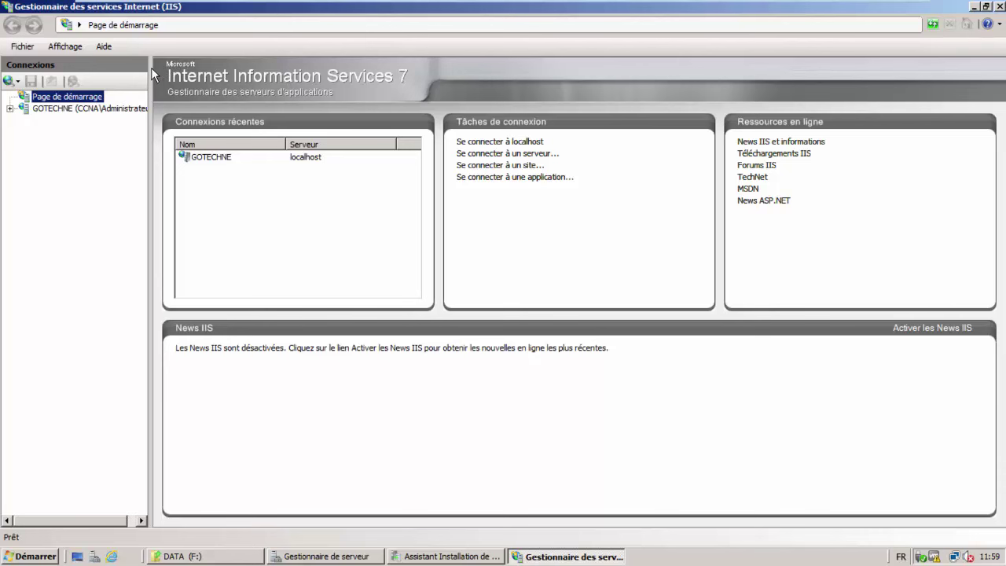
left_click_drag(151, 68, 205, 66)
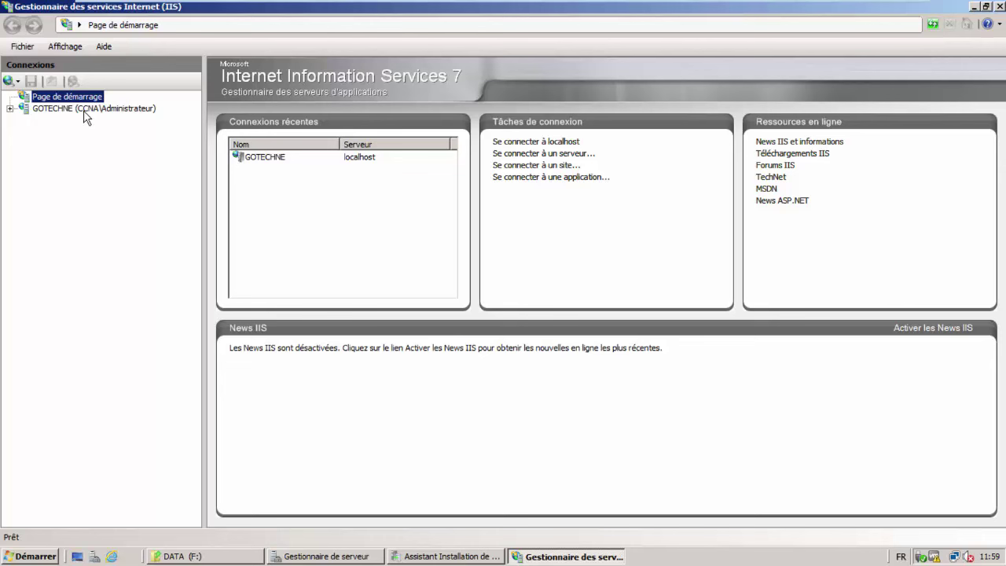
Step: Expand the GOTECHNE server down to its Sites and open the Default Web Site home page
left_click(43, 110)
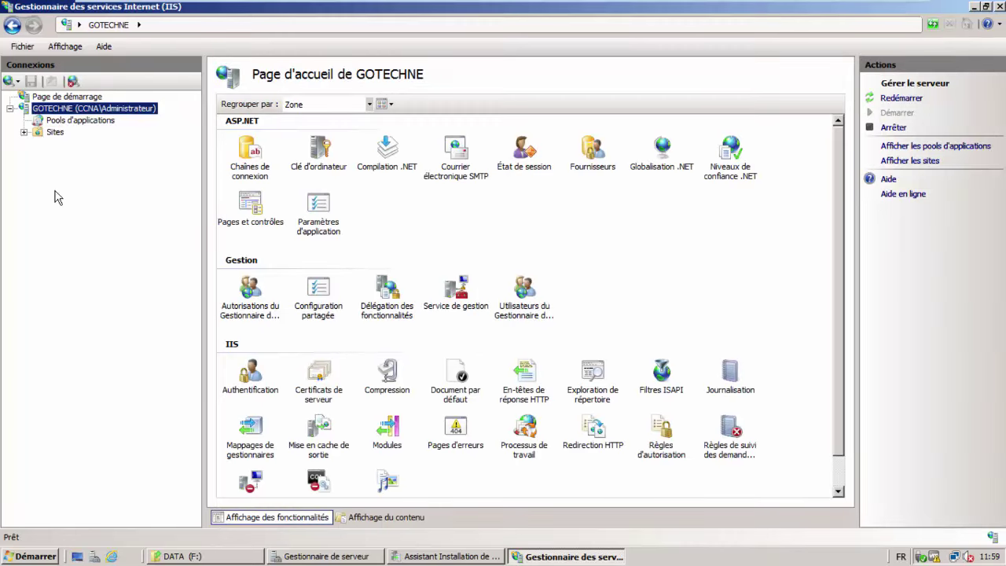
left_click(44, 134)
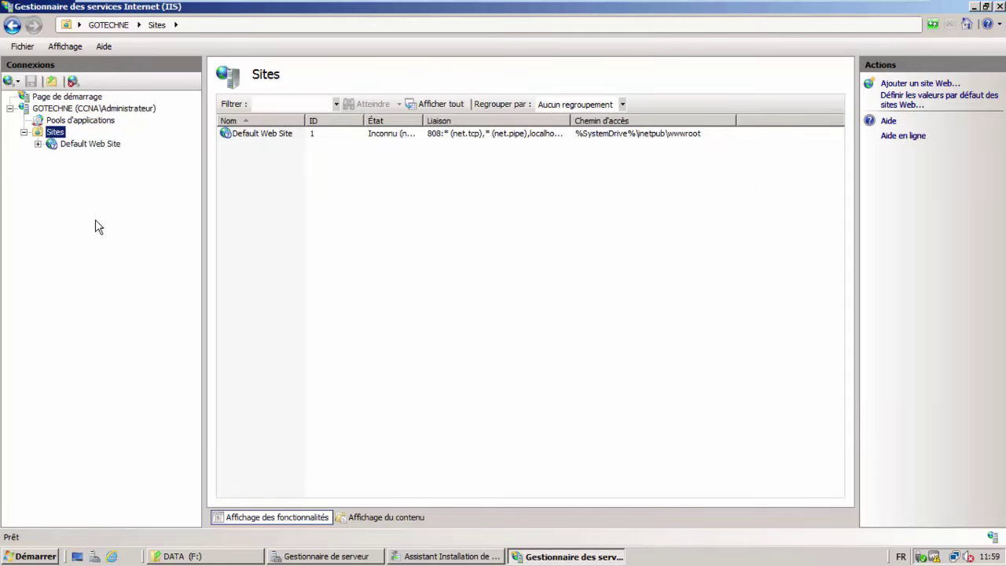
left_click(85, 145)
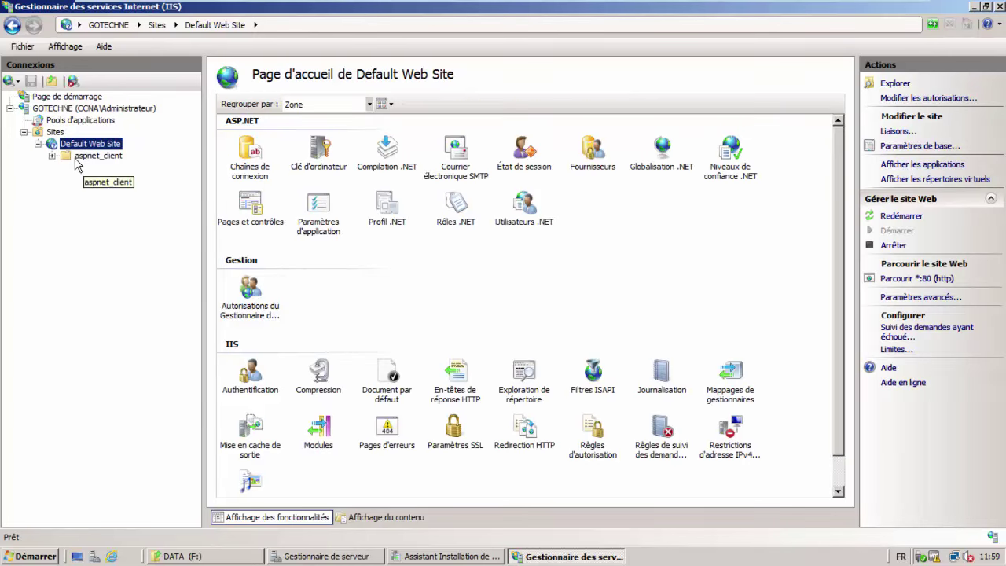
Step: Minimize the IIS manager and the virtual machine, and switch to a maximized OneNote at an empty area of the WSUS page
mouse_move(939, 2)
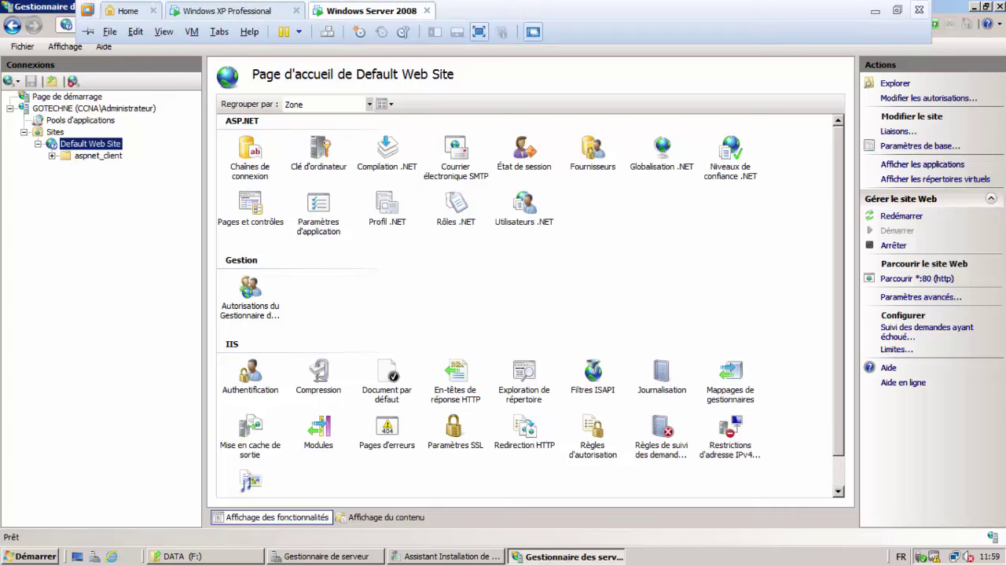
left_click(975, 6)
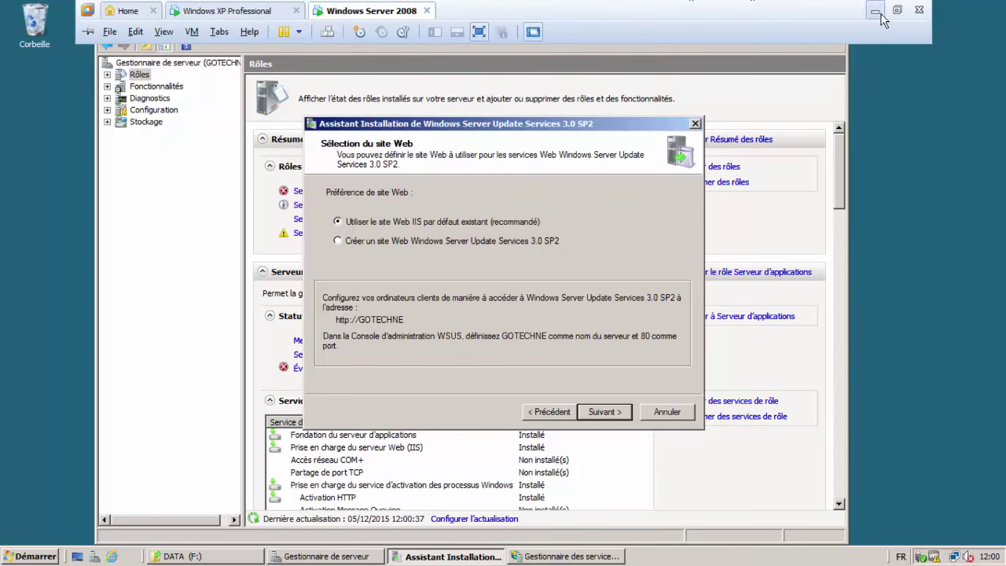
left_click(875, 9)
key("alt+Tab")
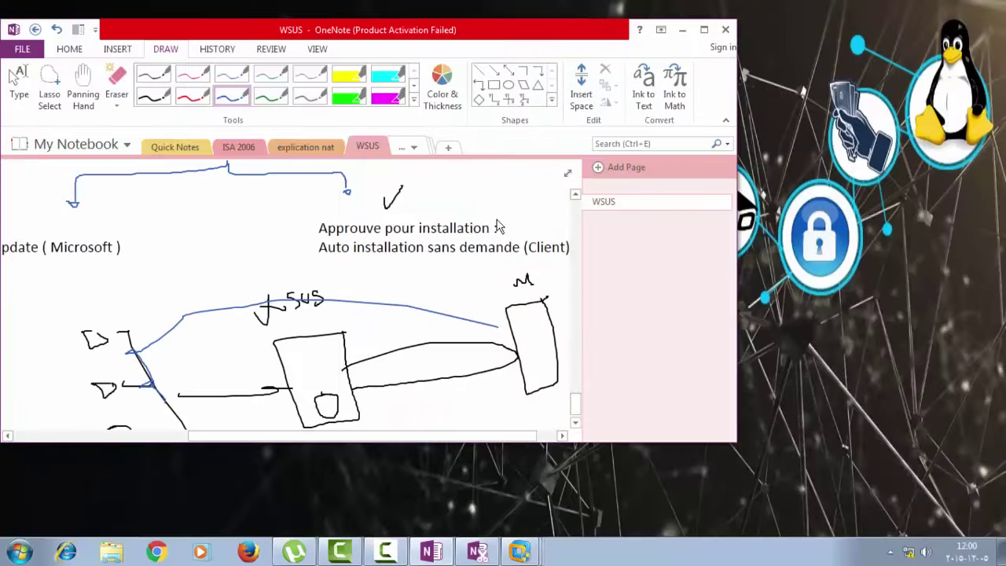
left_click(703, 8)
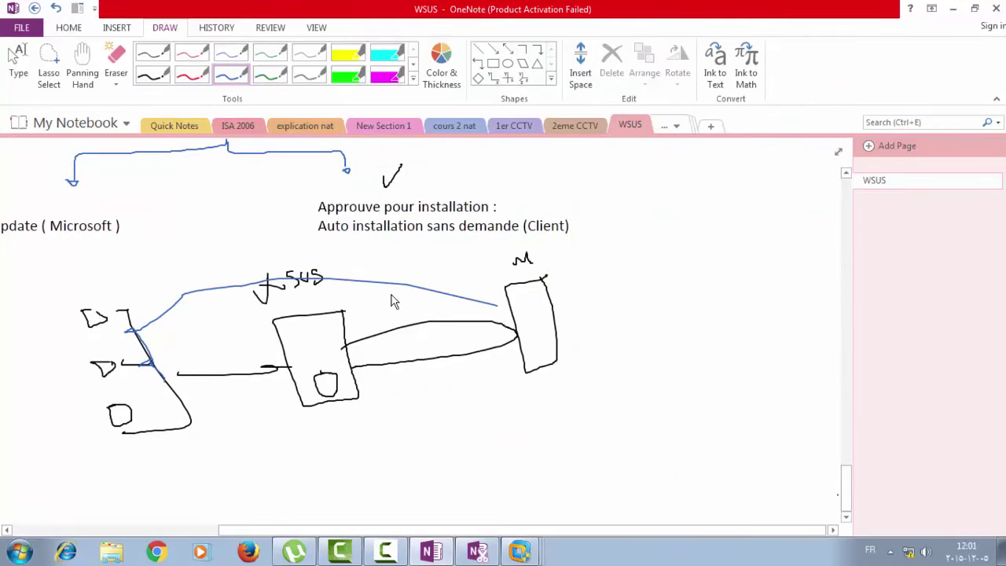
scroll(285, 405, "down", 10)
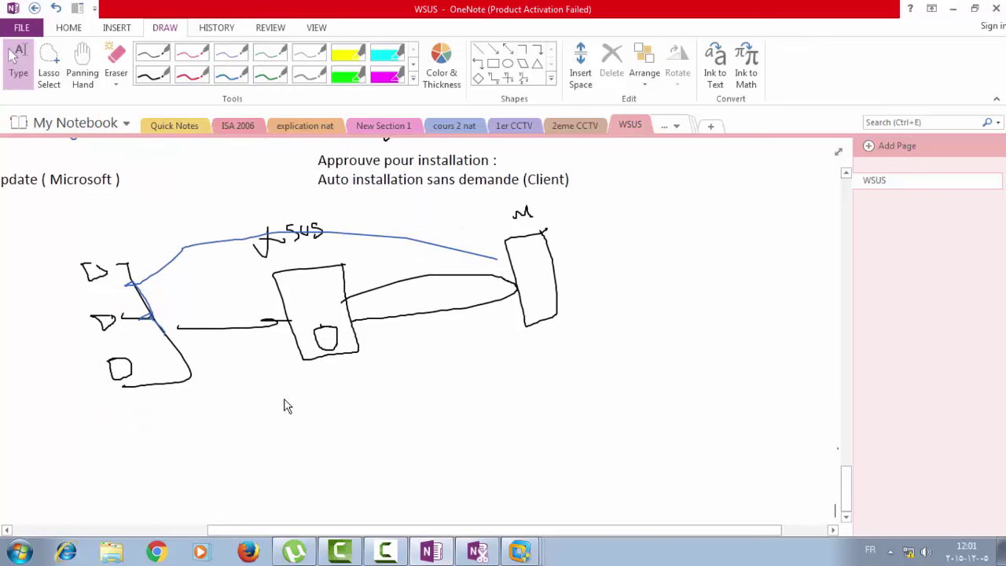
Step: Draw a server box labelled WSUS with the blue pen, and sketch a switch with port marks beside it
left_click(222, 79)
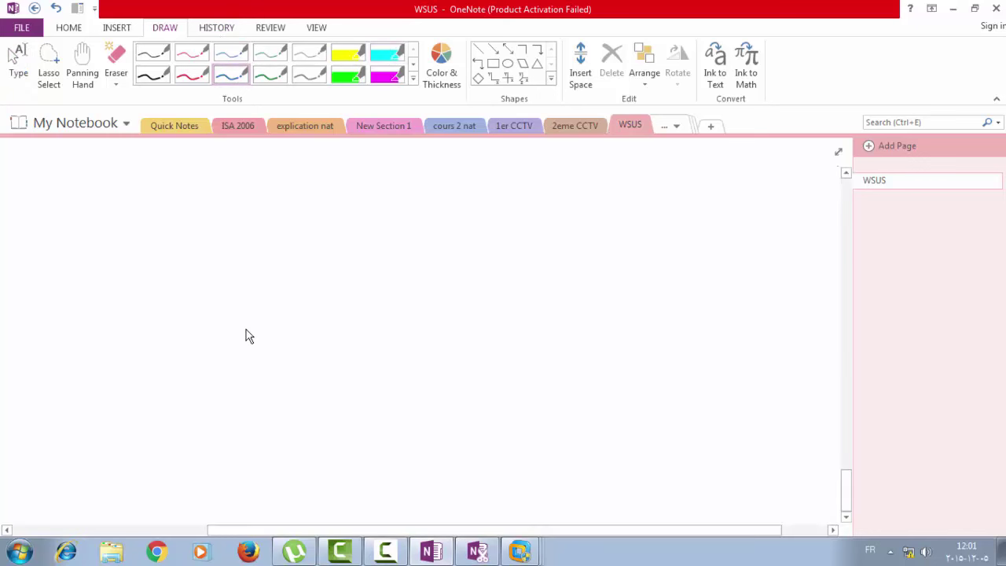
mouse_move(354, 234)
left_mouse_down()
mouse_move(404, 278)
mouse_move(396, 218)
mouse_move(367, 221)
left_mouse_up()
mouse_move(330, 188)
left_mouse_down()
mouse_move(354, 188)
mouse_move(379, 162)
mouse_move(374, 177)
left_mouse_up()
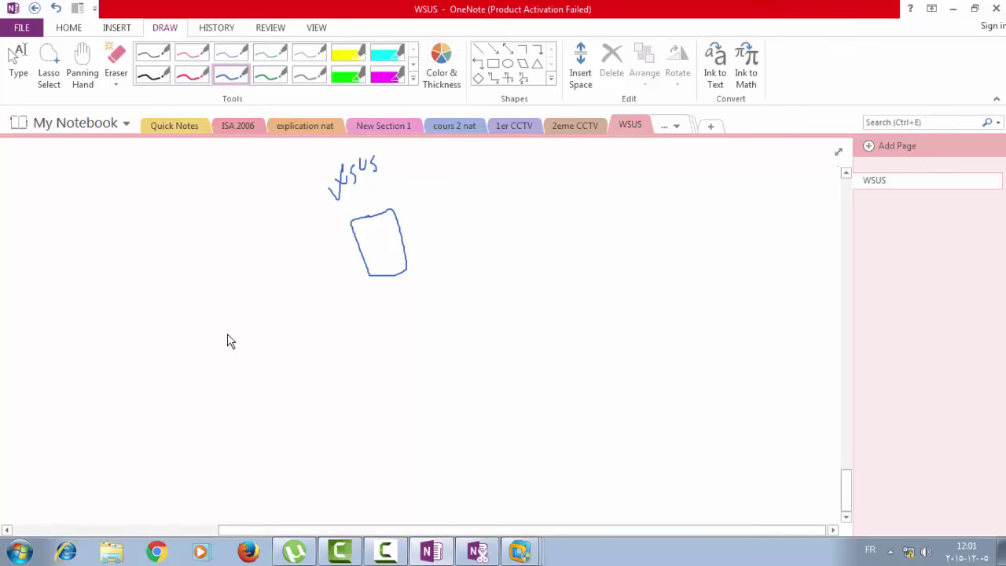
mouse_move(286, 258)
left_mouse_down()
mouse_move(270, 268)
mouse_move(349, 260)
mouse_move(281, 276)
mouse_move(305, 265)
left_mouse_up()
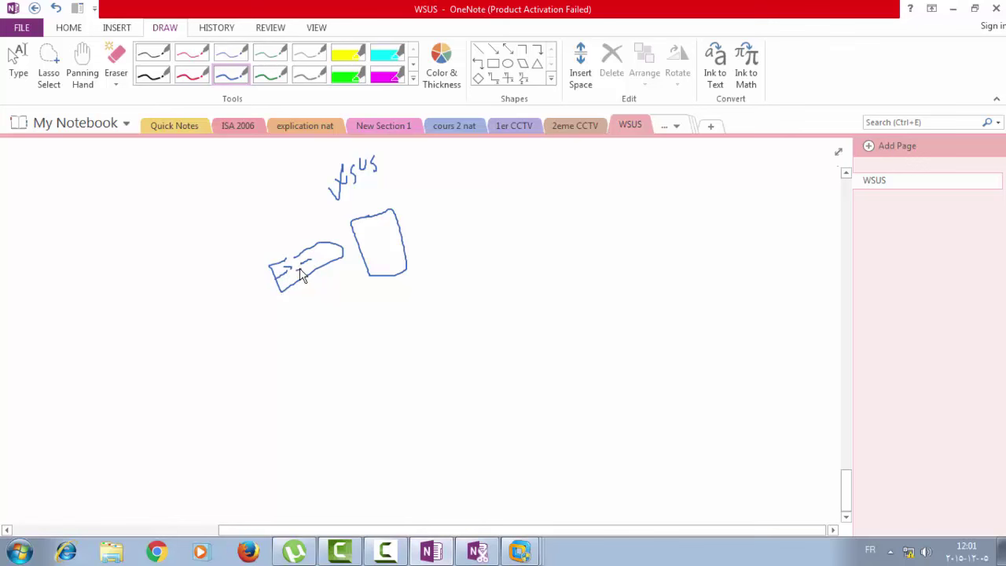
Step: Draw the cable from the WSUS server through the switch, and branch it to three client computers
mouse_move(365, 268)
left_mouse_down()
mouse_move(324, 272)
mouse_move(195, 250)
mouse_move(156, 264)
mouse_move(115, 252)
mouse_move(131, 285)
mouse_move(155, 271)
mouse_move(135, 234)
left_mouse_up()
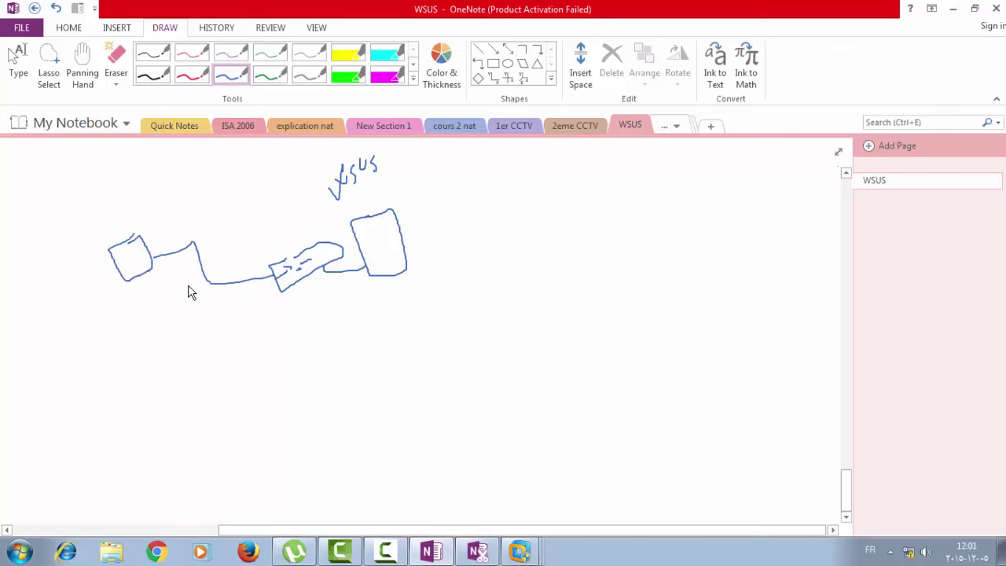
mouse_move(200, 285)
left_mouse_down()
mouse_move(151, 309)
mouse_move(162, 321)
mouse_move(134, 308)
left_mouse_up()
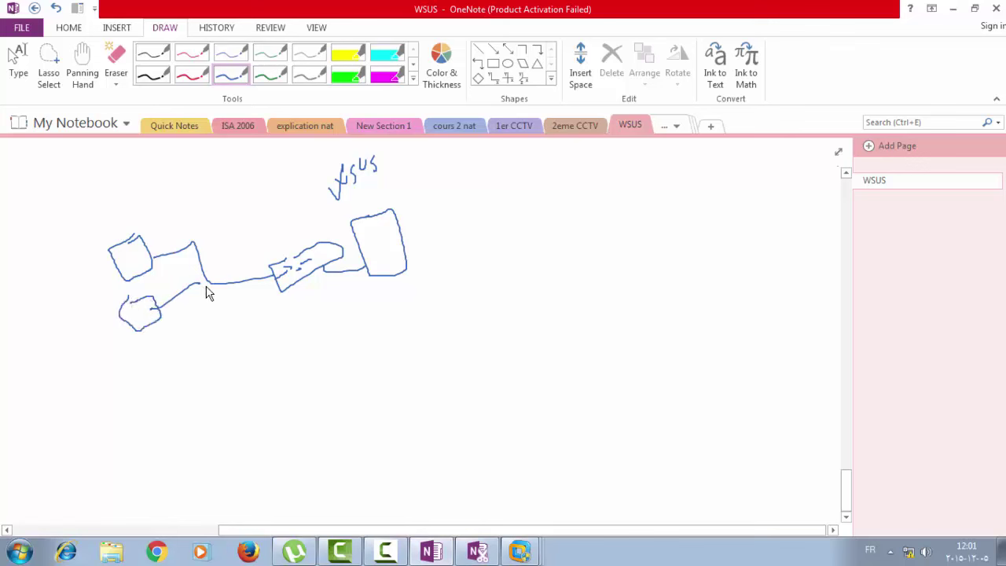
mouse_move(209, 285)
left_mouse_down()
mouse_move(203, 319)
mouse_move(150, 364)
mouse_move(194, 351)
mouse_move(164, 375)
mouse_move(182, 377)
mouse_move(184, 363)
mouse_move(174, 374)
mouse_move(153, 340)
mouse_move(156, 350)
left_mouse_up()
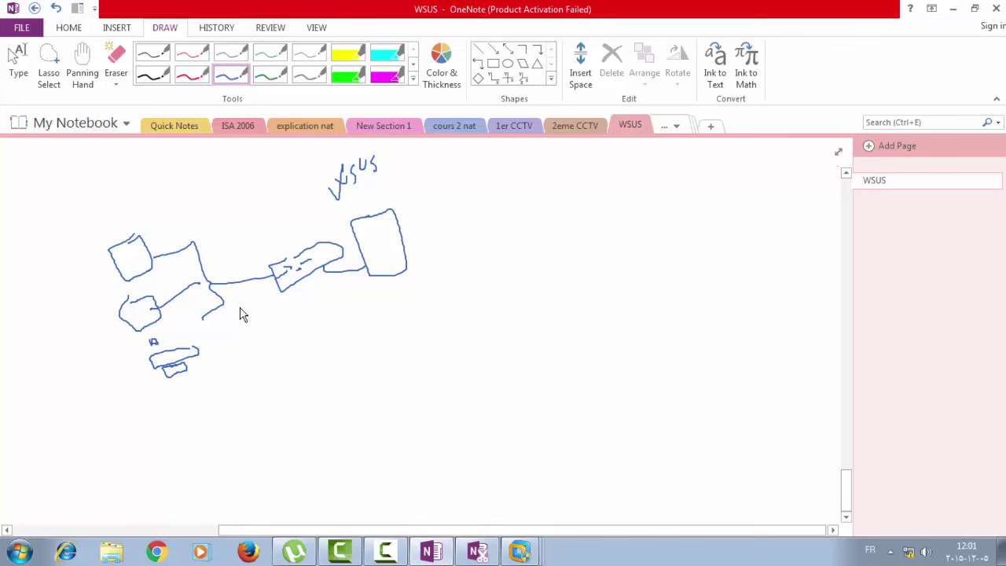
left_click_drag(206, 322, 202, 325)
left_click(191, 75)
left_click_drag(202, 351, 214, 349)
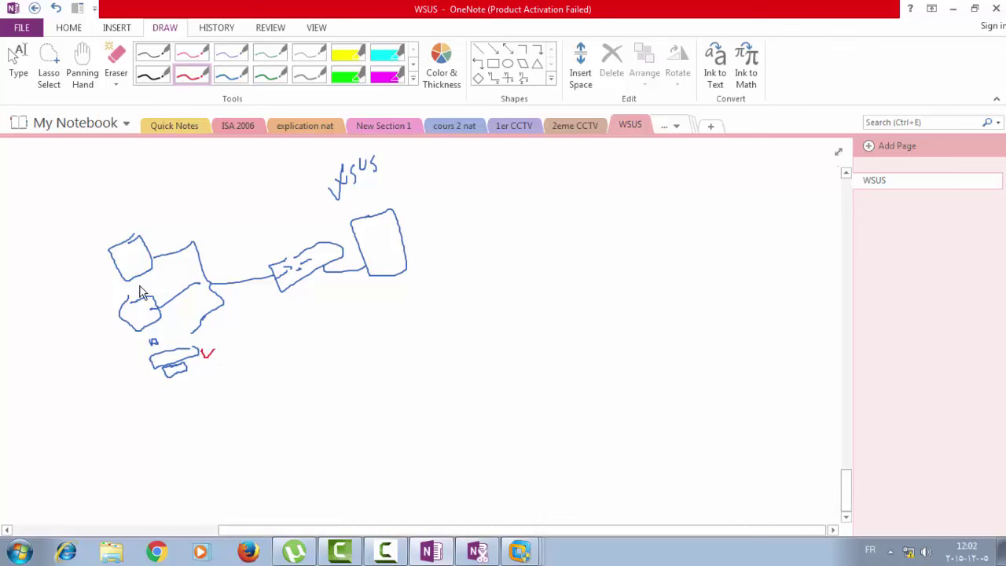
left_click_drag(116, 218, 121, 228)
mouse_move(57, 193)
left_mouse_down()
mouse_move(76, 197)
mouse_move(97, 173)
mouse_move(103, 188)
mouse_move(121, 191)
left_mouse_up()
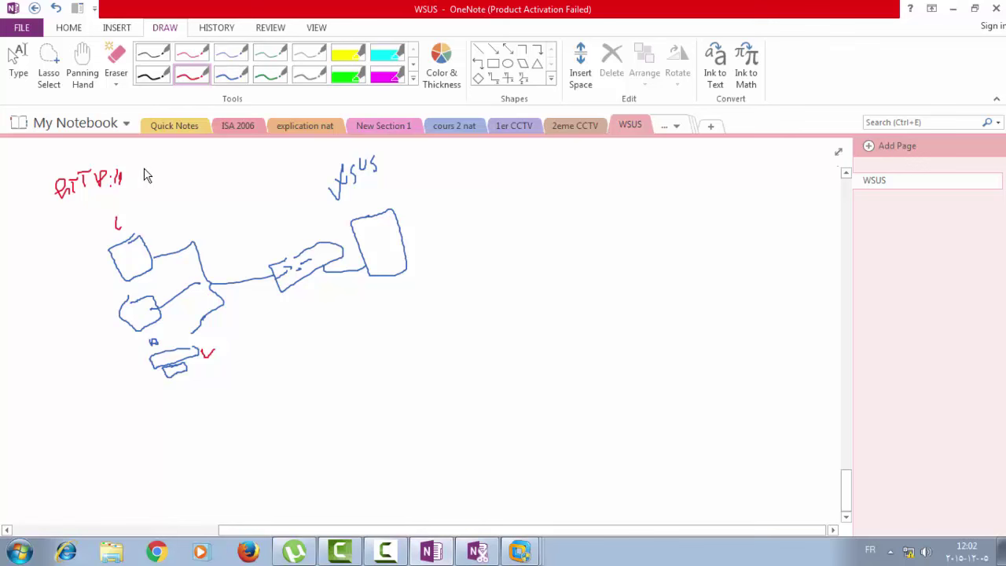
mouse_move(133, 167)
left_mouse_down()
mouse_move(162, 171)
mouse_move(149, 163)
mouse_move(134, 173)
mouse_move(147, 169)
left_mouse_up()
left_click(171, 169)
left_click_drag(202, 158, 212, 330)
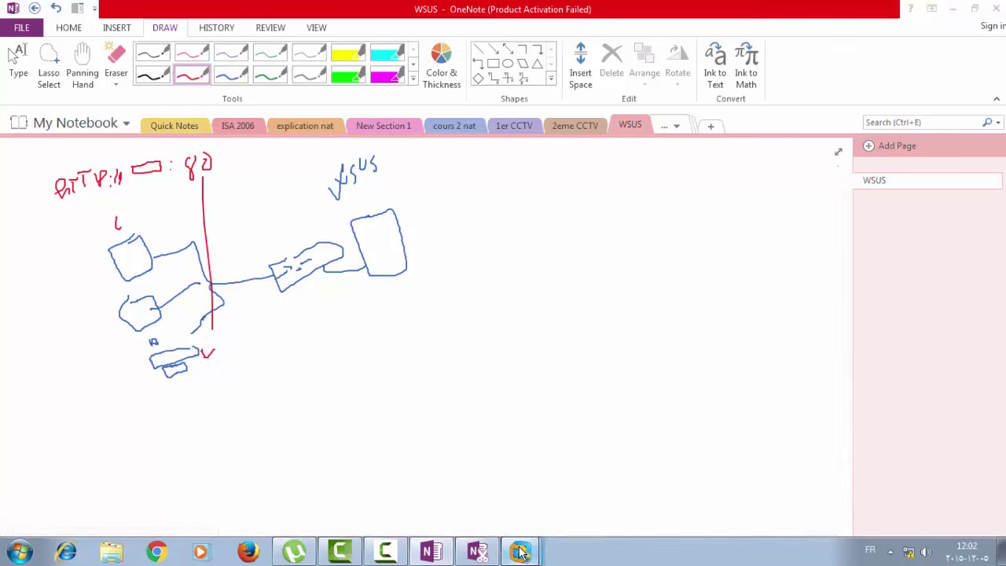
Step: Return to the IIS manager in the Windows Server 2008 virtual machine and check the commands available for GOTECHNE and its Sites node
mouse_move(521, 548)
left_click(495, 496)
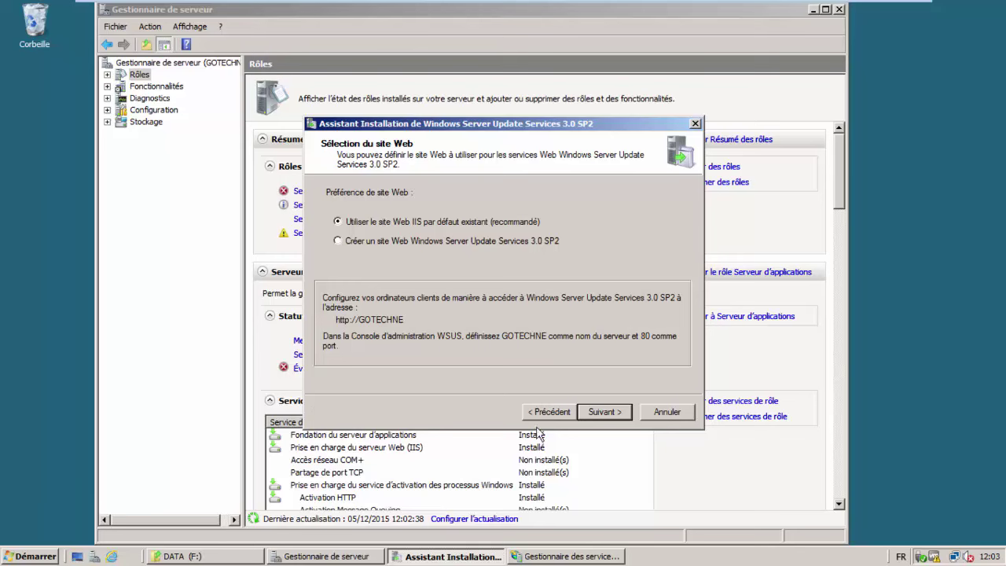
left_click(537, 559)
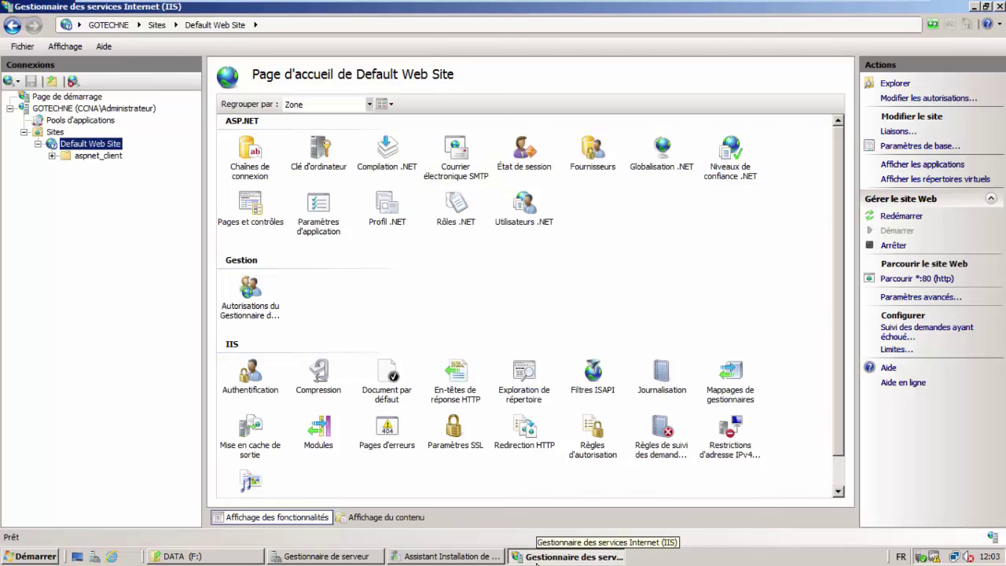
right_click(54, 110)
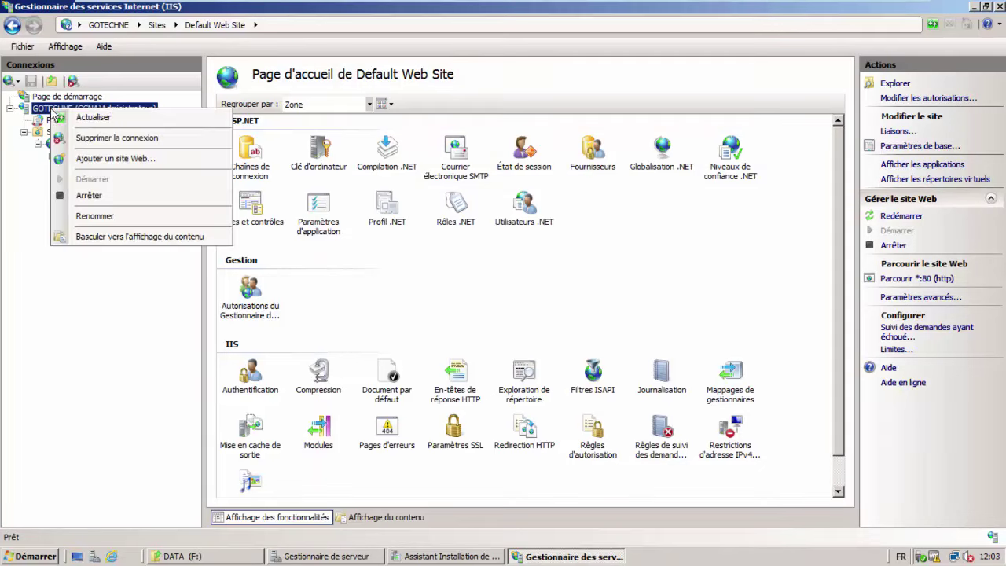
left_click(30, 210)
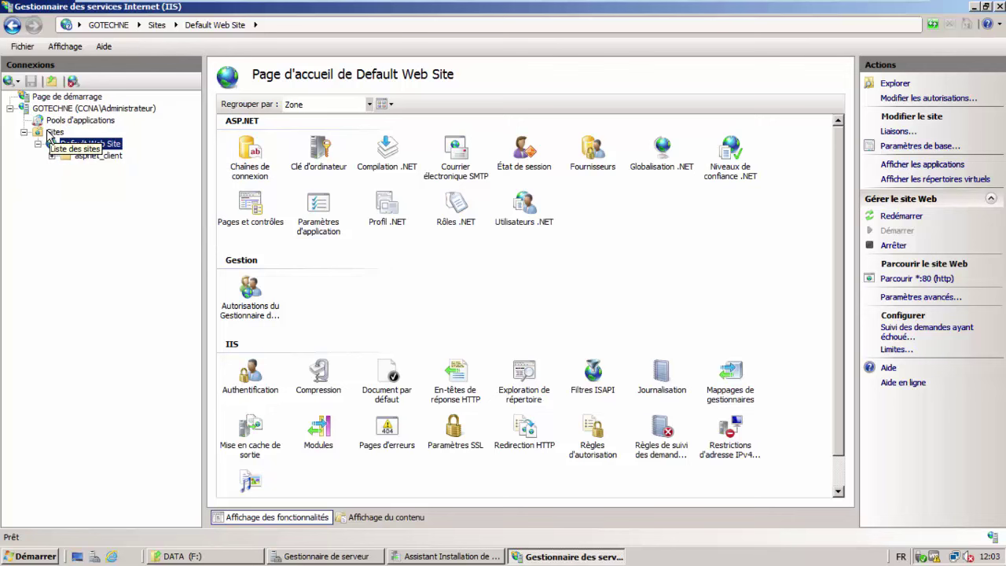
right_click(50, 132)
left_click(23, 165)
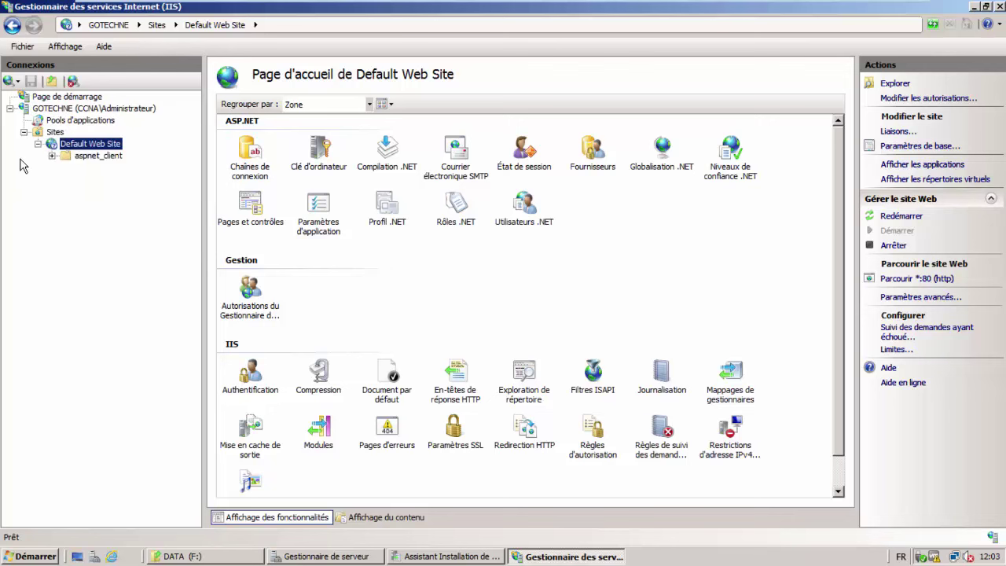
Step: Reopen the recent GOTECHNE connection from the IIS start page, and open the aspnet_client folder under Default Web Site
left_click(37, 97)
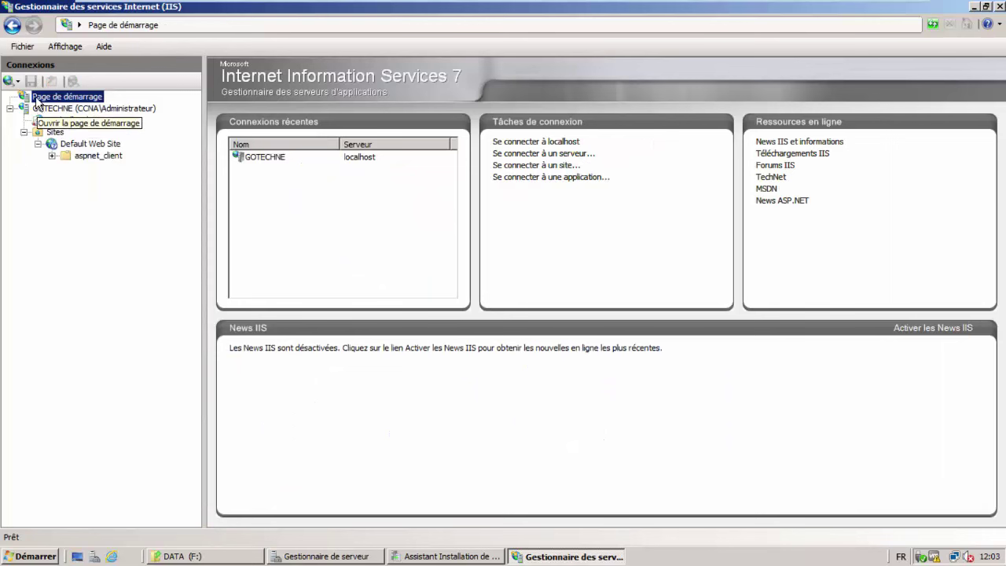
right_click(37, 98)
left_click(25, 159)
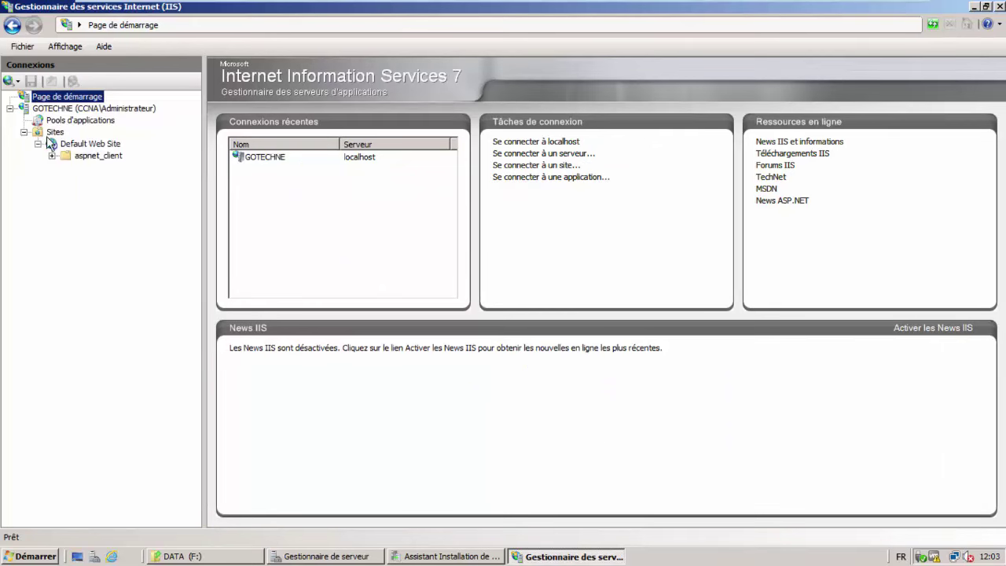
right_click(252, 160)
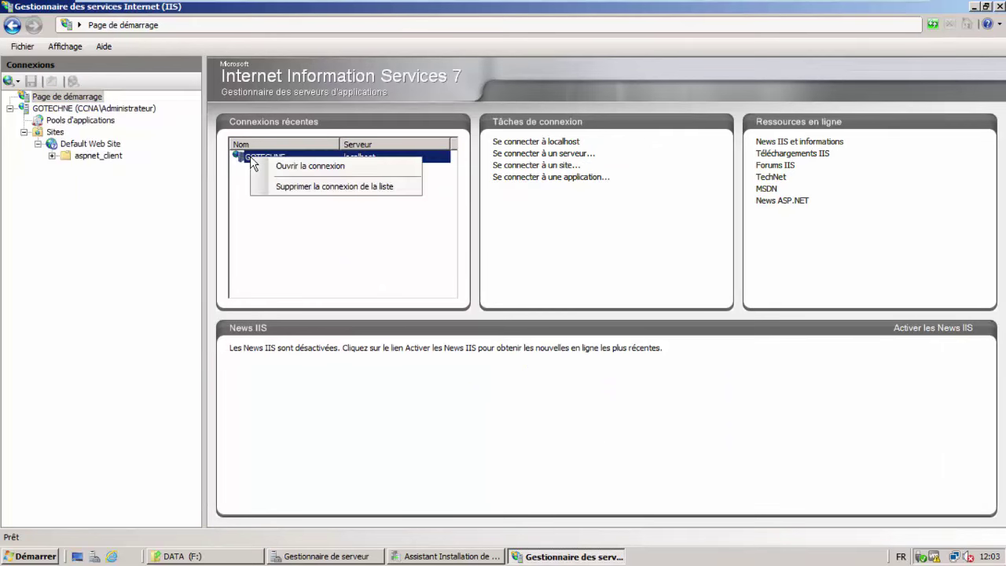
left_click(285, 166)
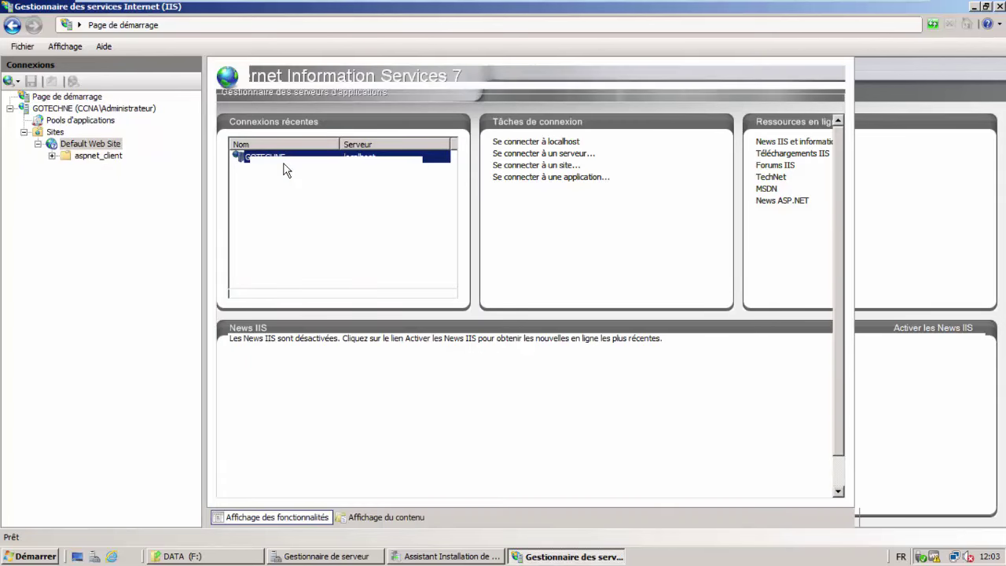
right_click(85, 124)
left_click(50, 236)
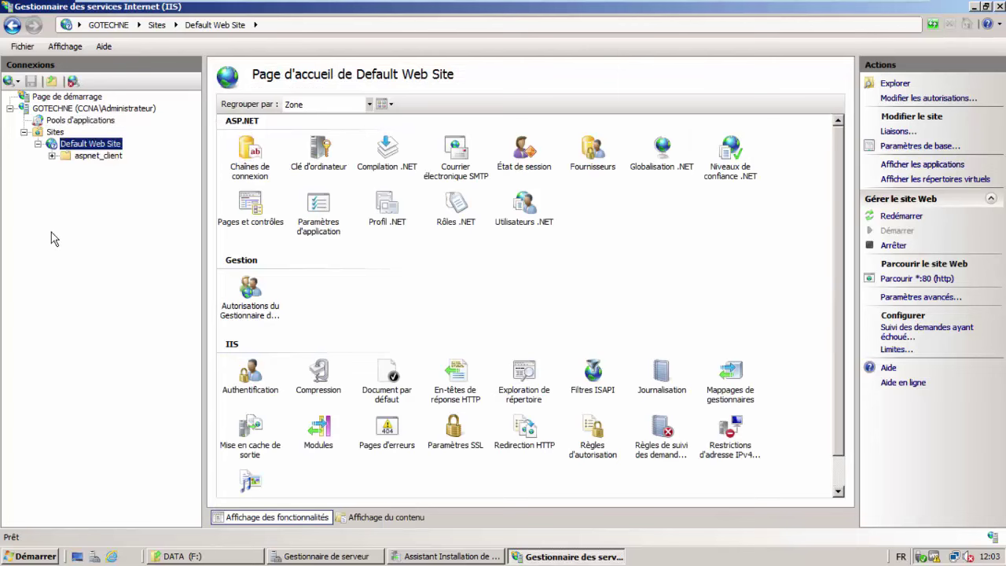
left_click(75, 155)
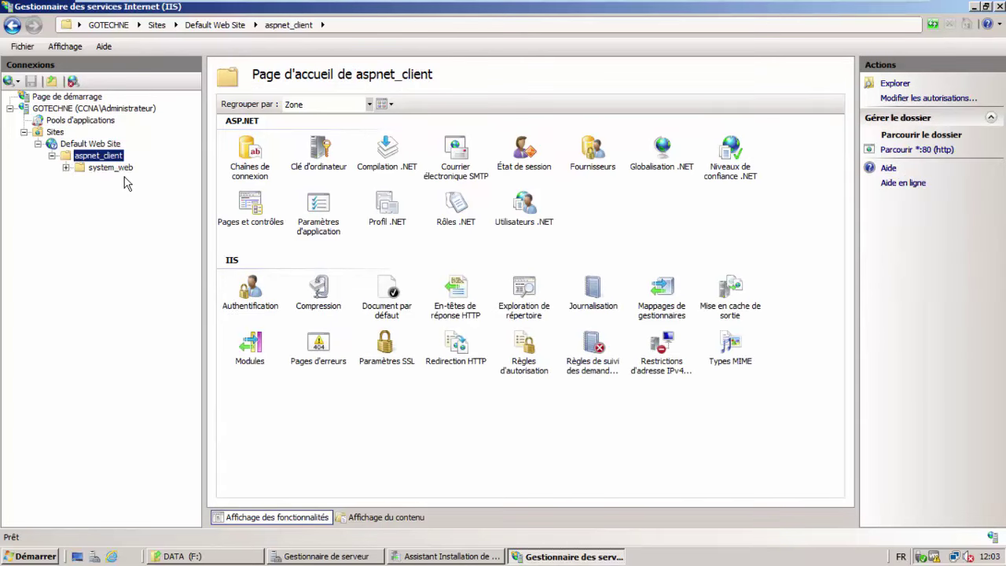
Step: Expand system_web down to its 2_0_50727 folder, and check the commands available for that folder and for Default Web Site
left_click(110, 168)
left_click(92, 180)
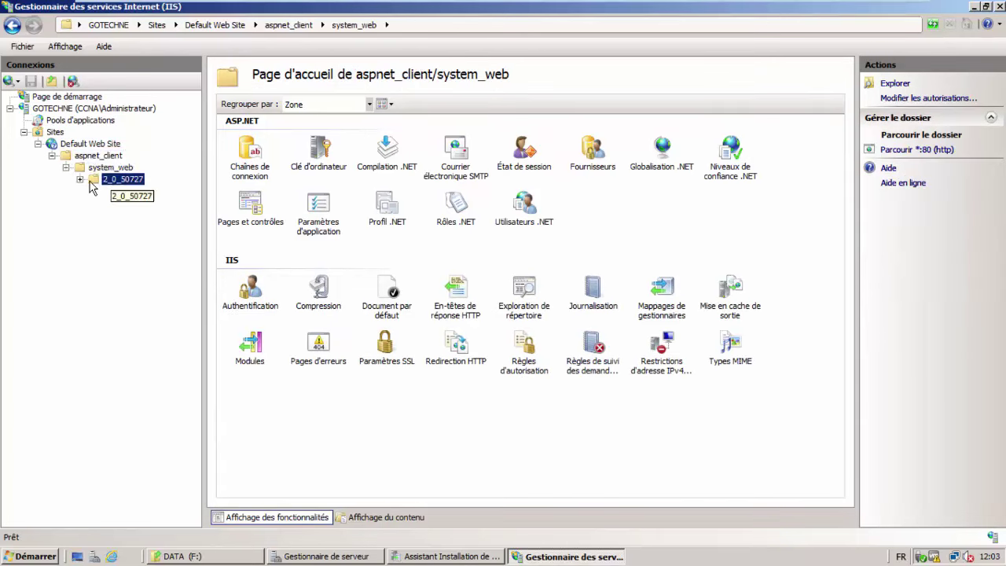
right_click(105, 186)
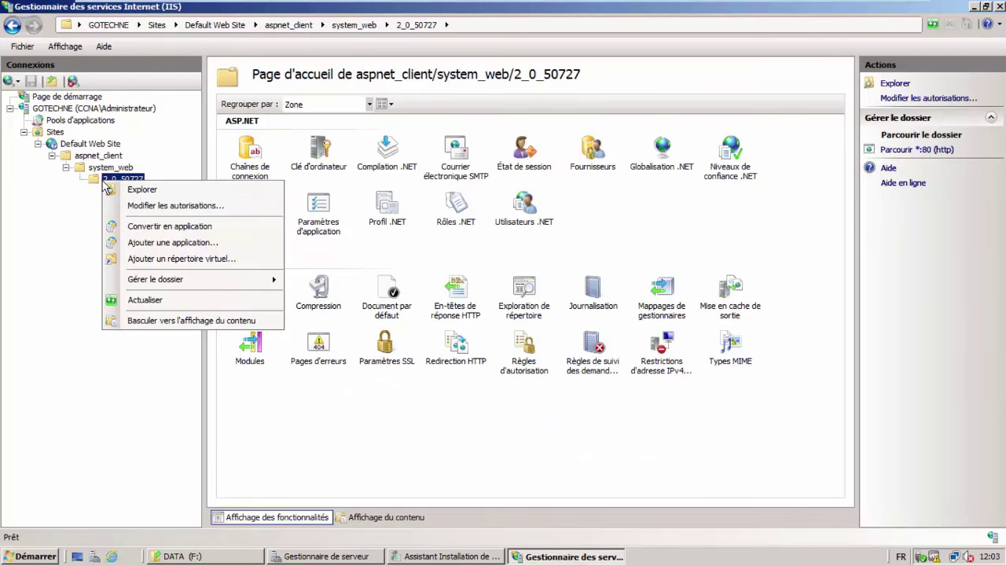
right_click(56, 147)
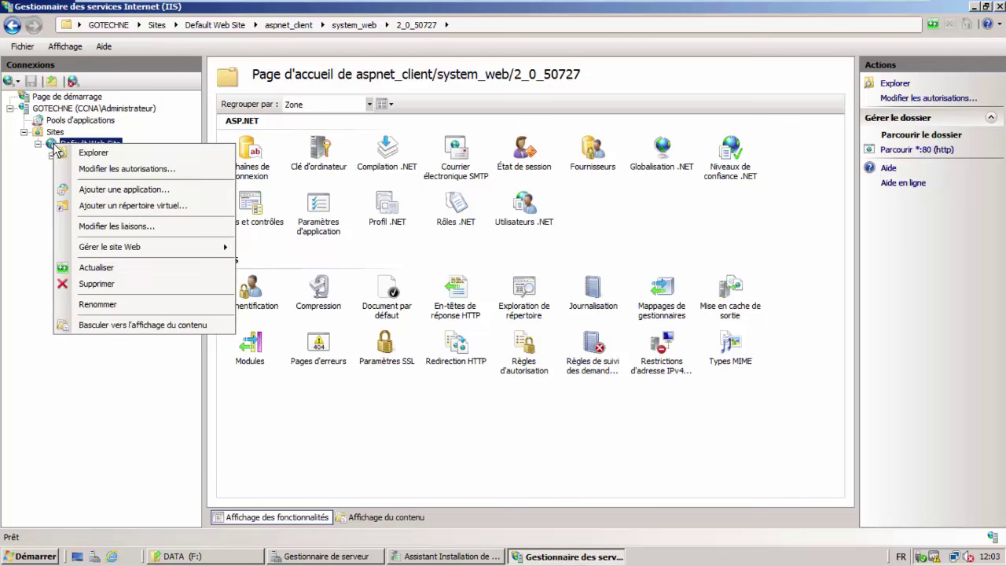
key("Escape")
Step: Select the system_web folder, view the security settings in the wwwroot folder's properties, and close the properties
left_click(122, 168)
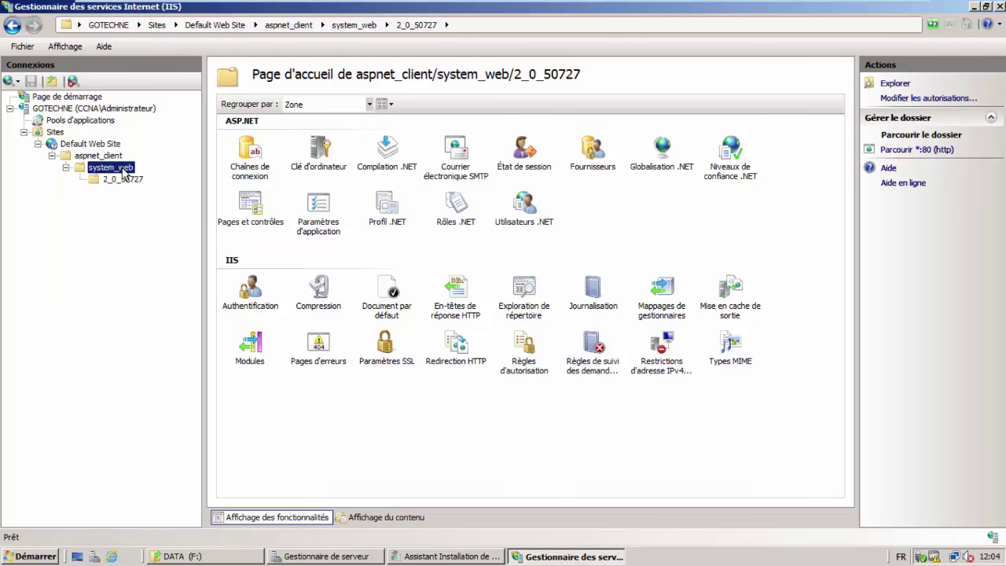
left_click(123, 168)
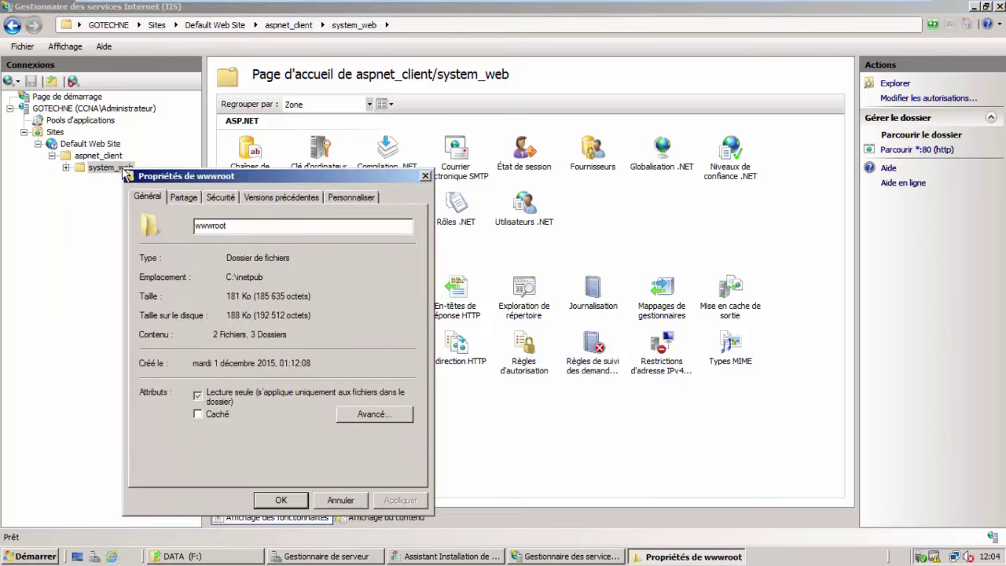
left_click(221, 198)
left_click(426, 176)
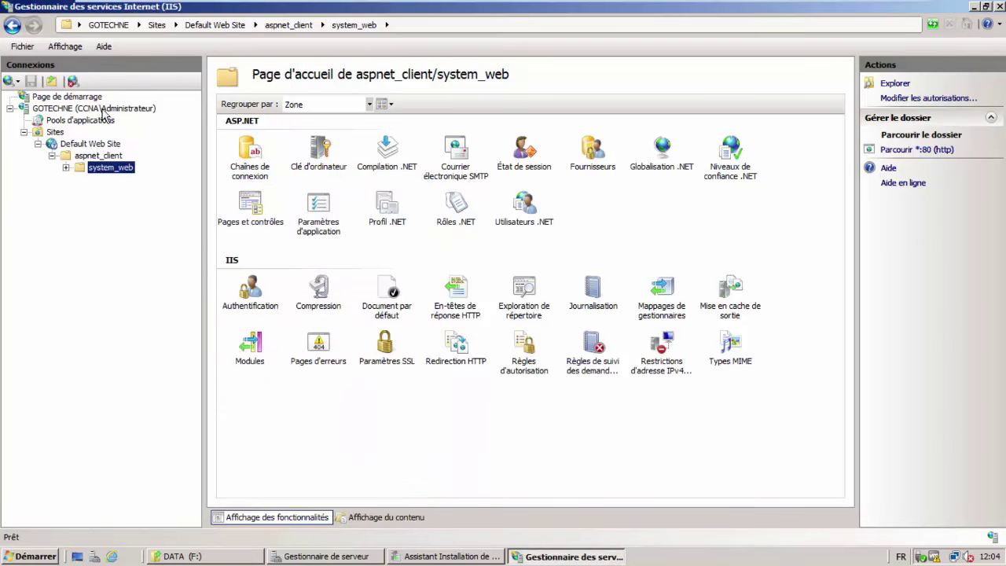
Step: Check the commands available for the application pools, the GOTECHNE server and its Sites node, and look through the server's features
right_click(65, 124)
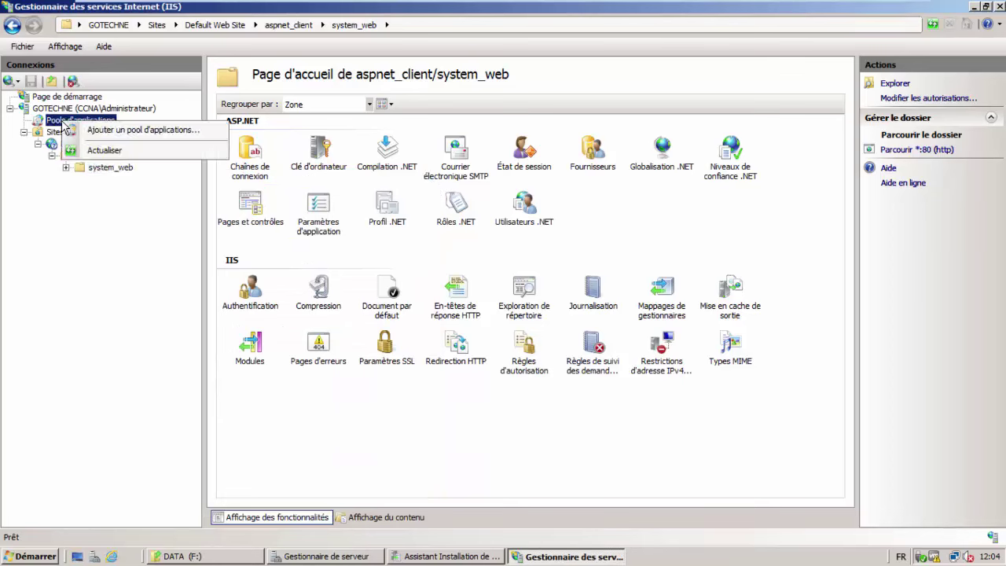
left_click(54, 110)
right_click(53, 111)
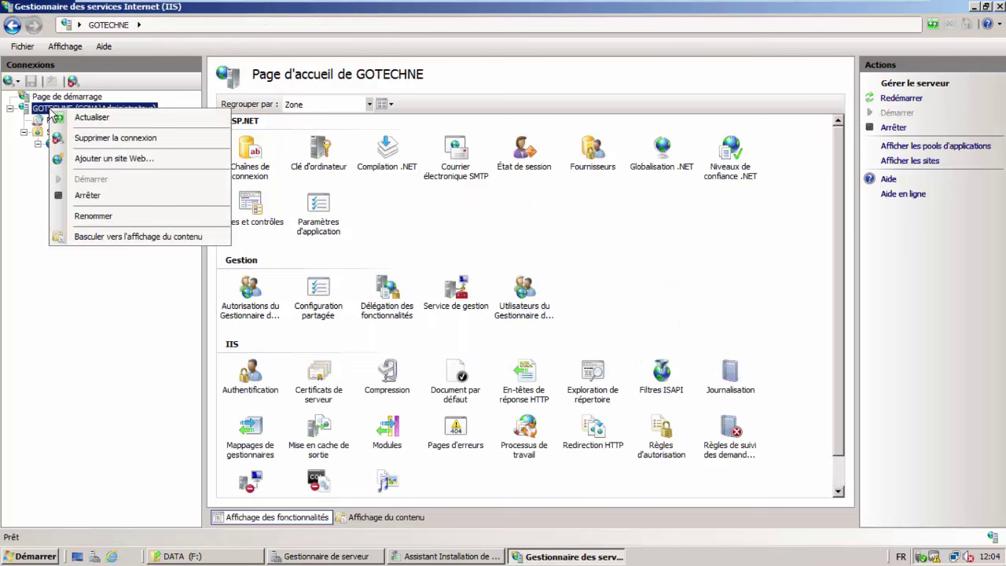
left_click(54, 371)
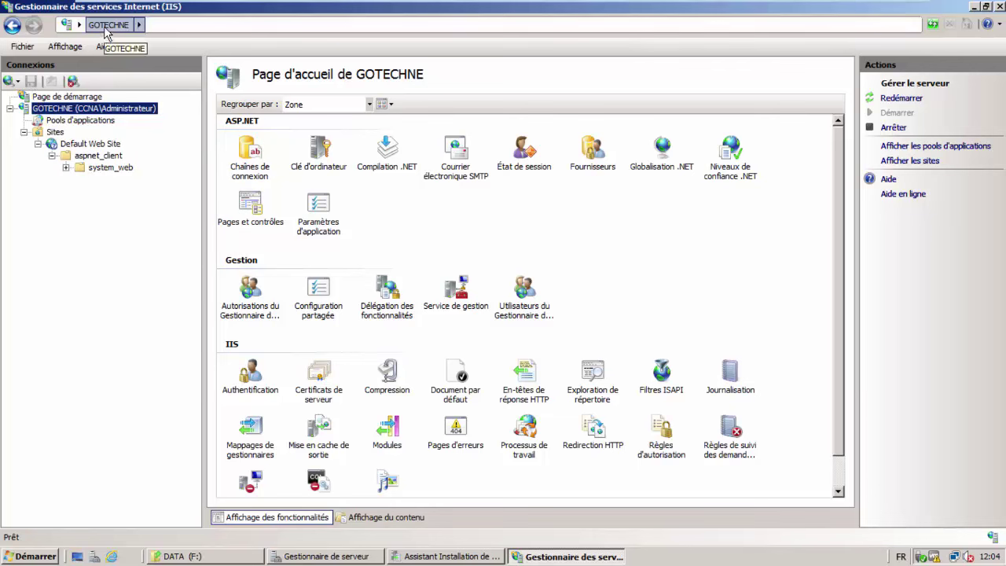
left_click(55, 133)
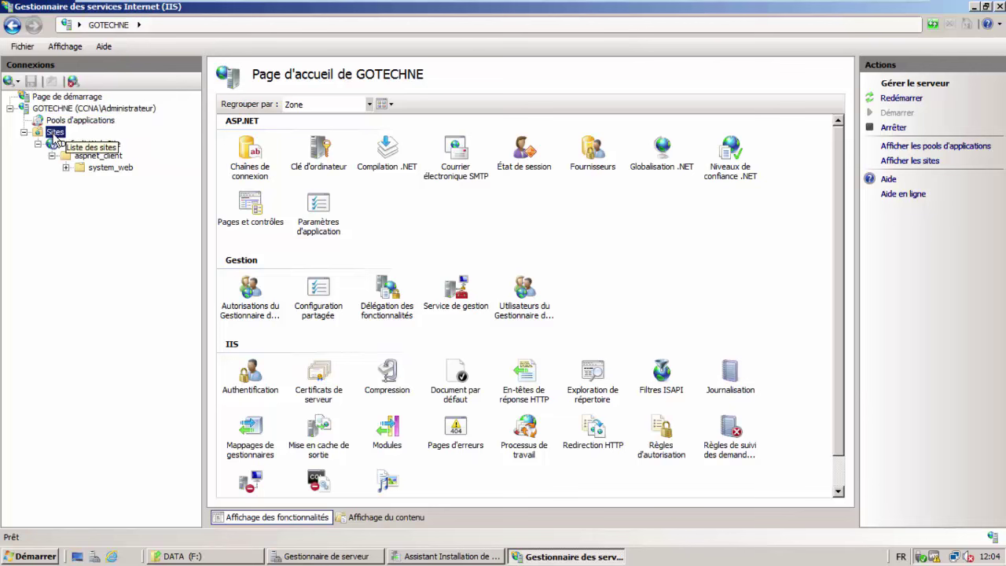
right_click(57, 138)
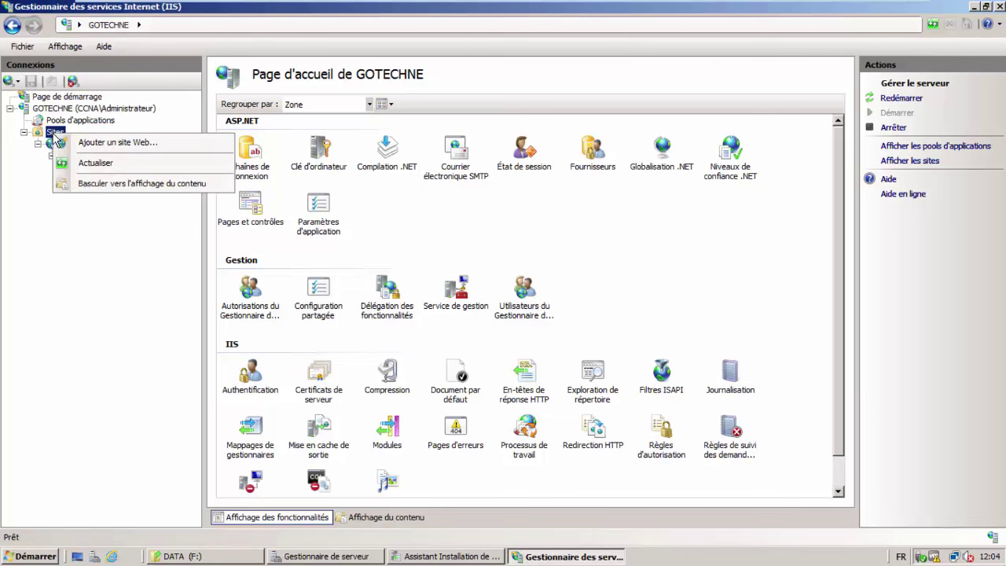
left_click(81, 242)
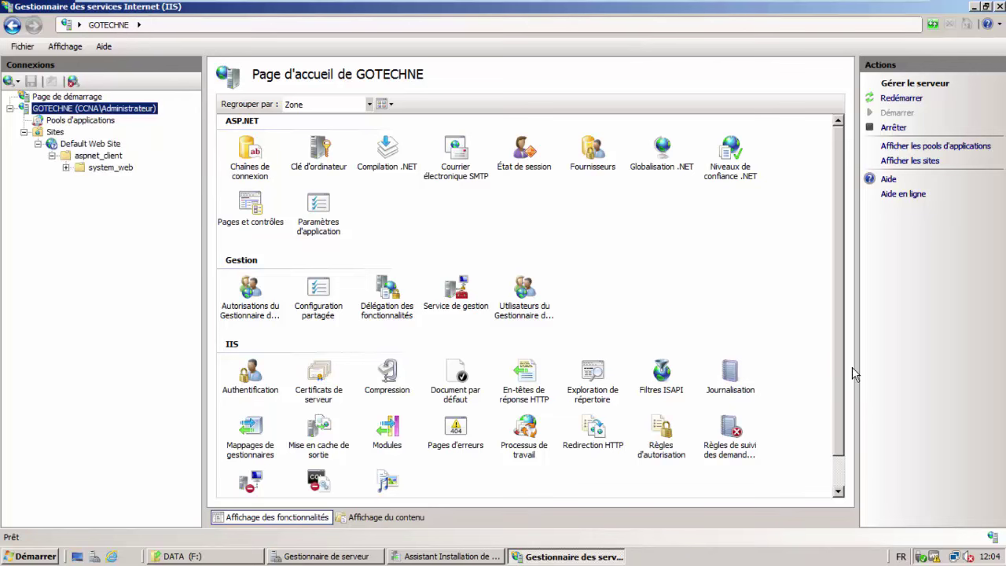
scroll(841, 385, "down", 1)
left_click_drag(842, 385, 838, 419)
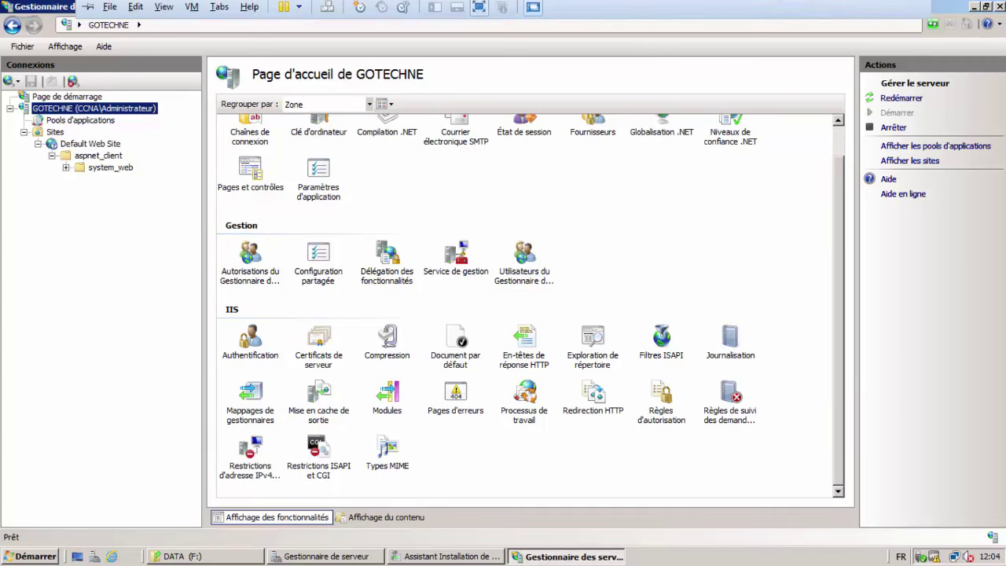
Step: Return to IIS in the Windows Server 2008 virtual machine, view the port setting in the form for adding a website, and dismiss it
mouse_move(821, 4)
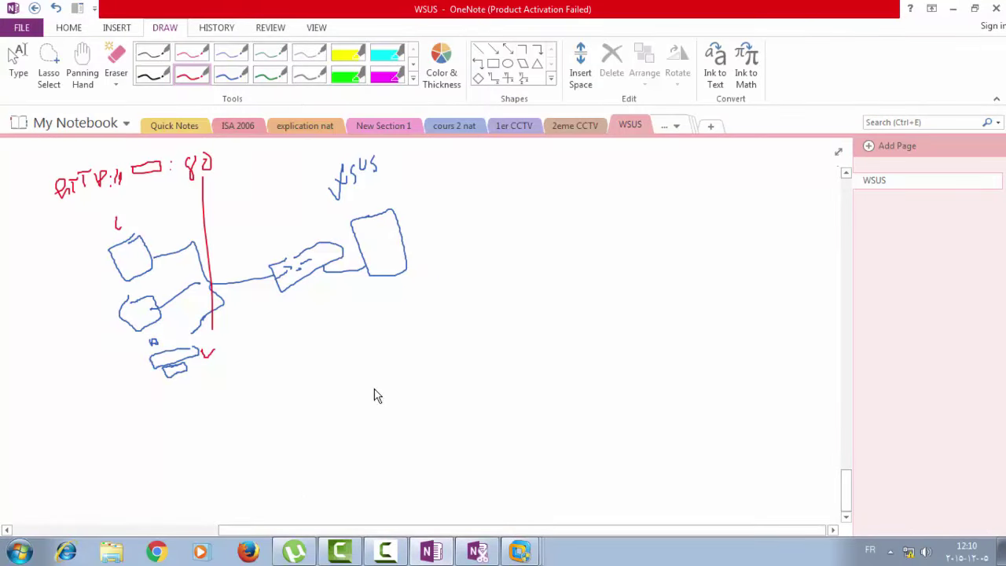
mouse_move(514, 555)
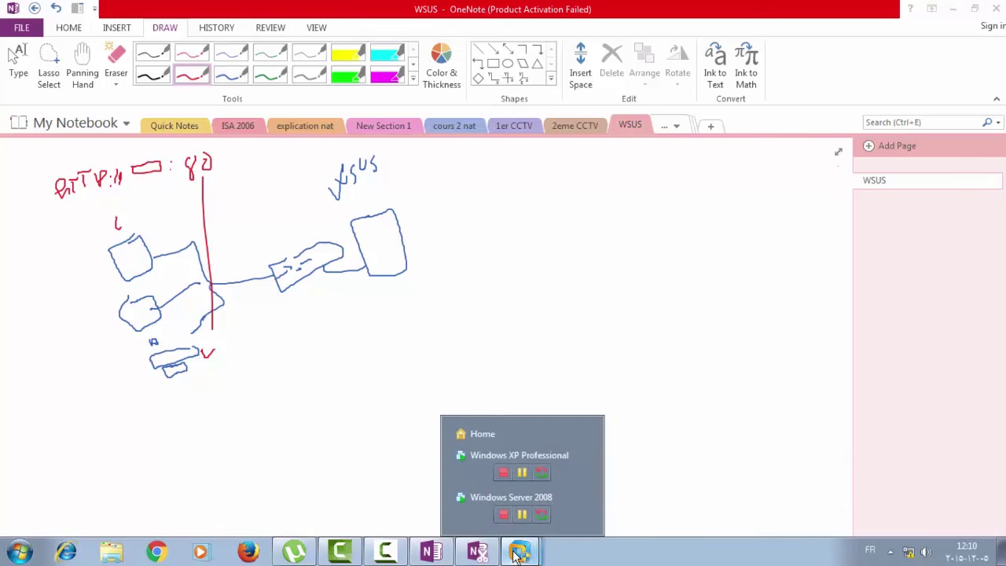
left_click(481, 506)
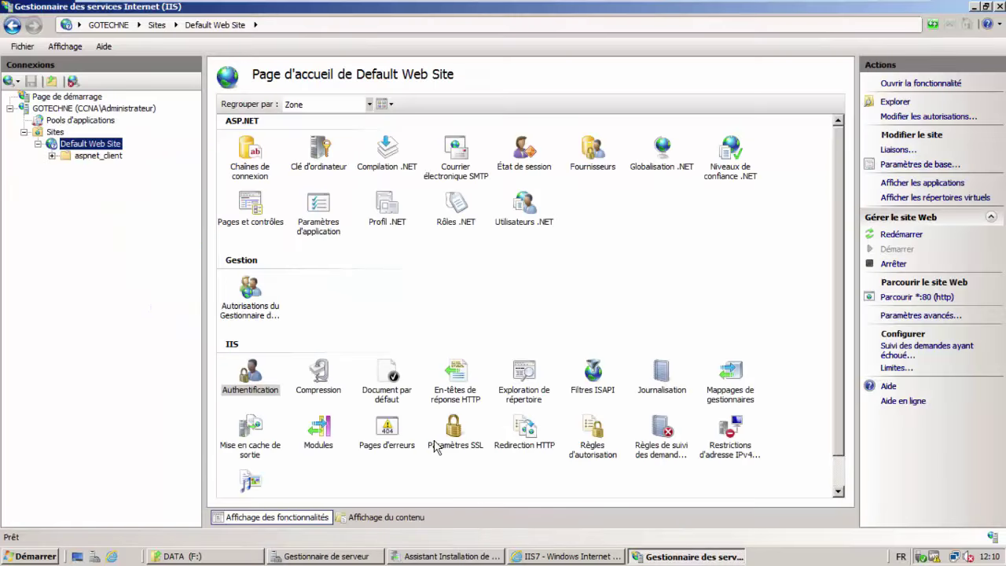
right_click(79, 150)
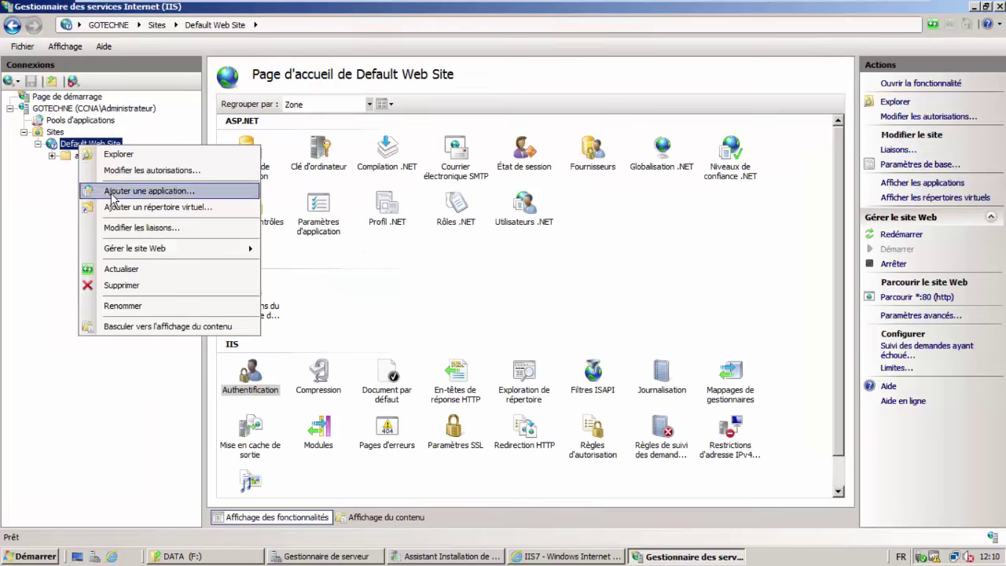
right_click(55, 132)
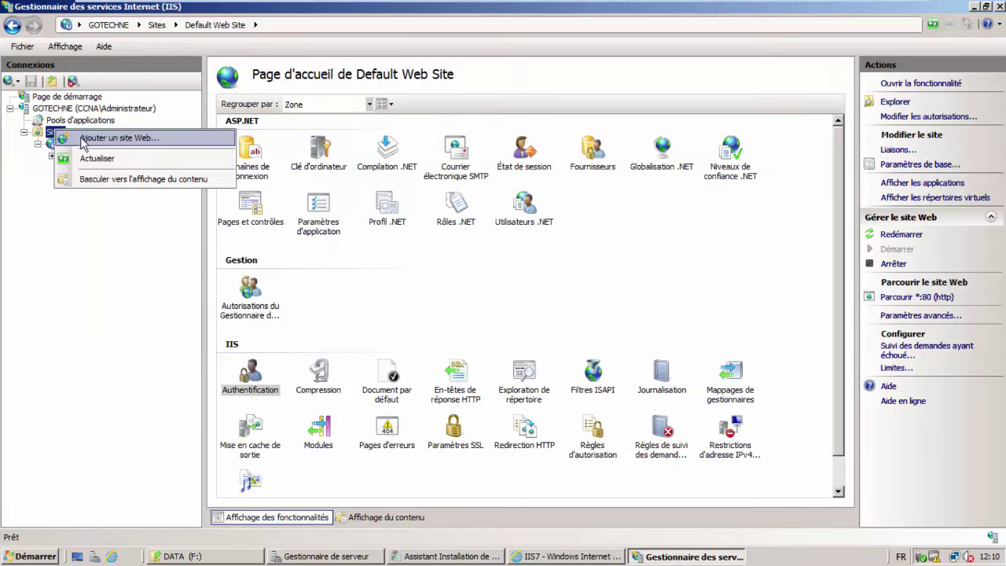
left_click(85, 138)
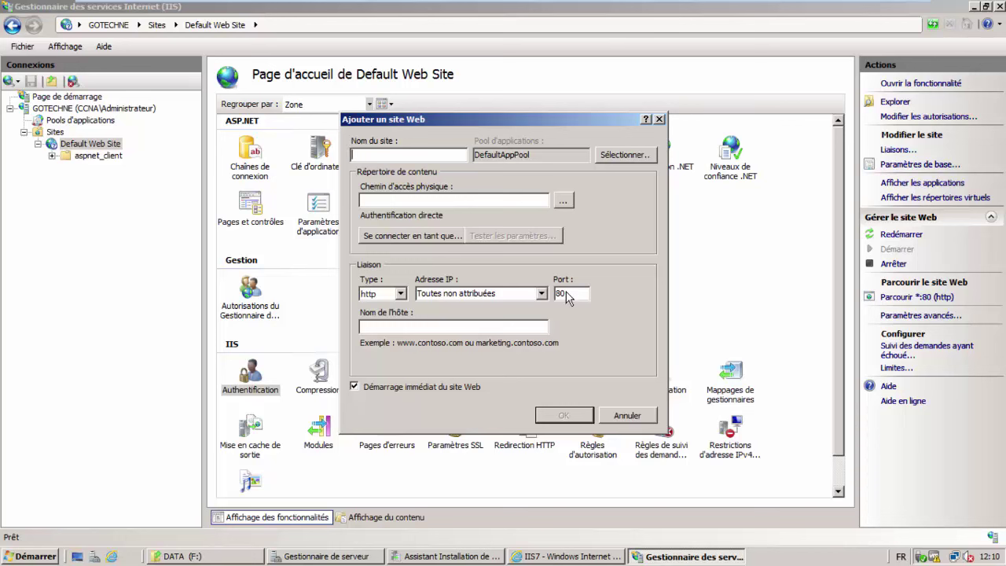
left_click(659, 119)
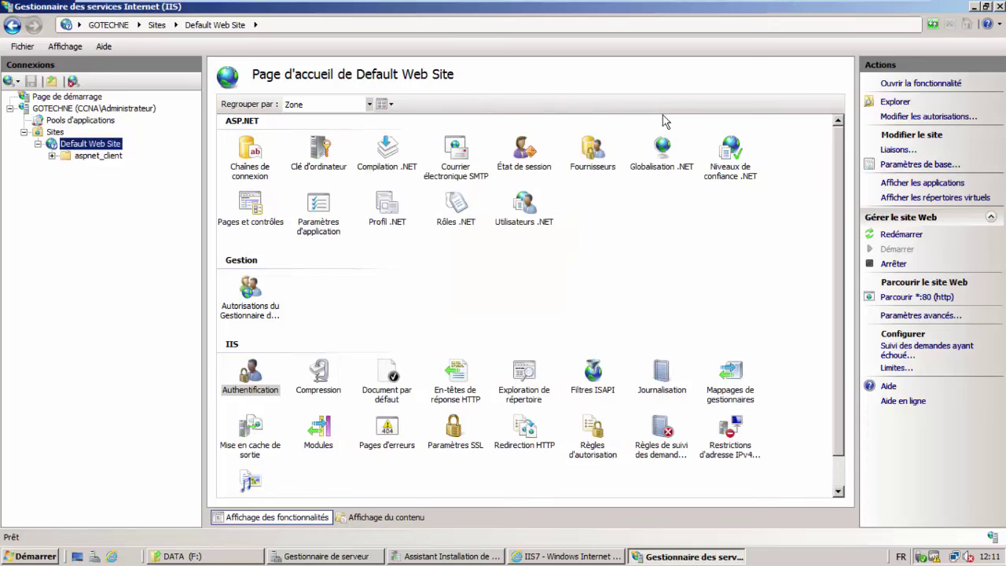
Step: Close the IIS manager and continue the WSUS 3.0 SP2 setup using the existing default IIS website
left_click(998, 6)
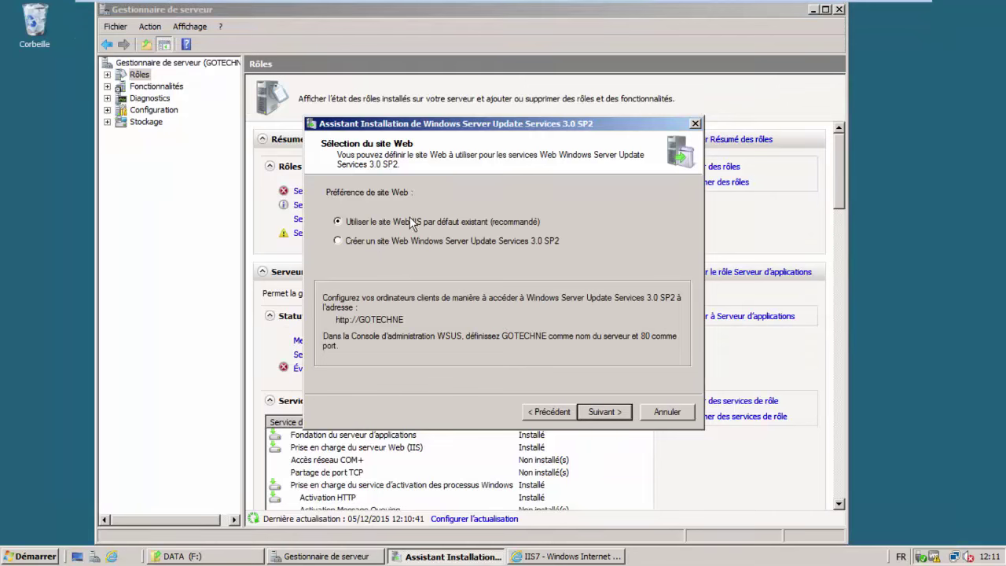
left_click(603, 412)
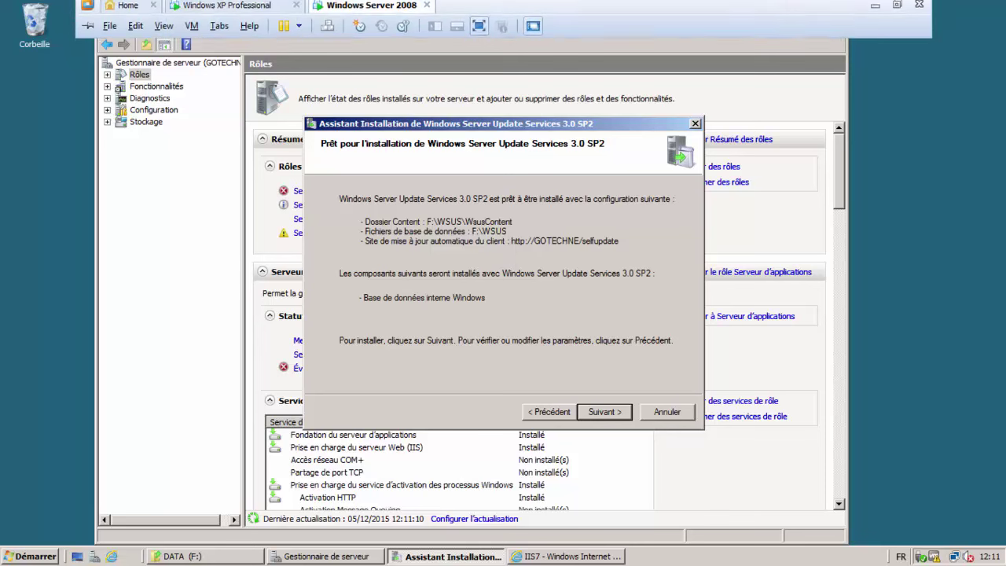
Step: Switch to the OneNote network diagram to review it, and return to the installation summary in the Windows Server 2008 virtual machine
left_click(877, 10)
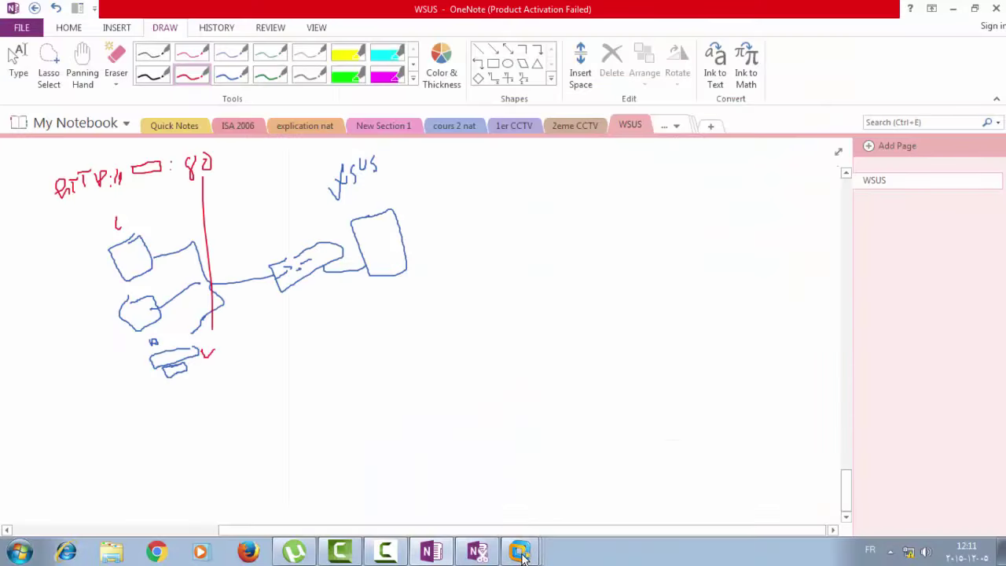
mouse_move(520, 547)
left_click(534, 513)
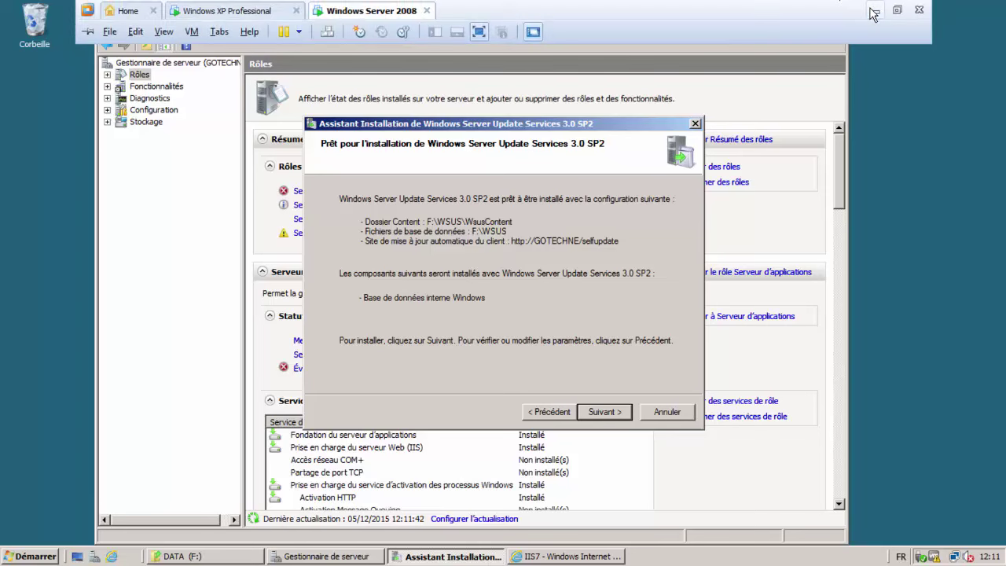
left_click(875, 11)
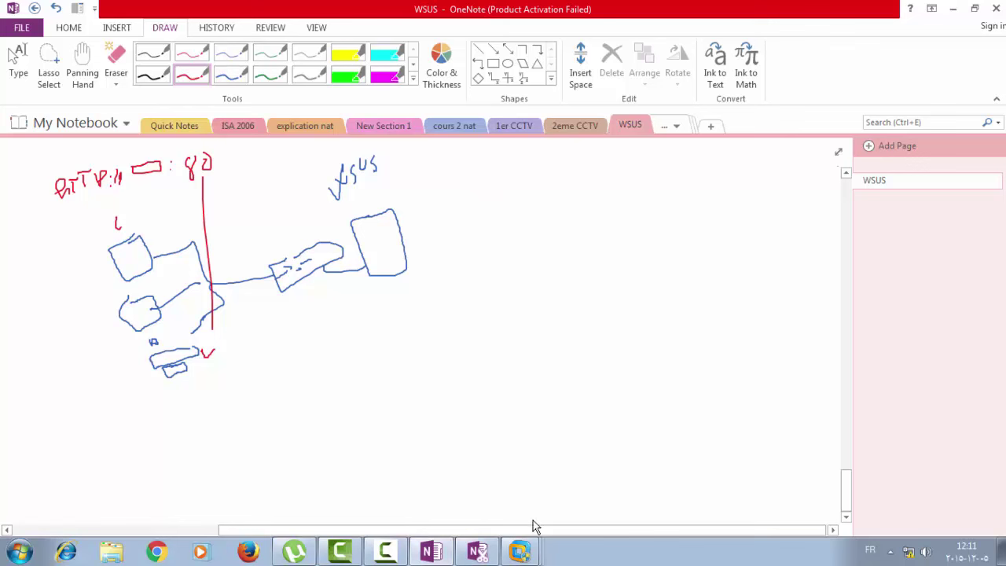
left_click(519, 553)
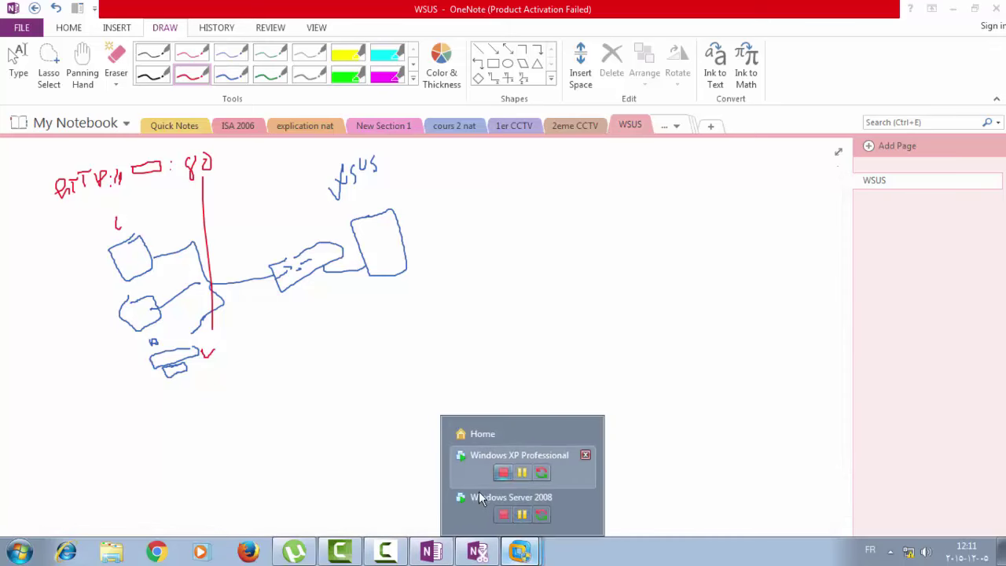
left_click(479, 492)
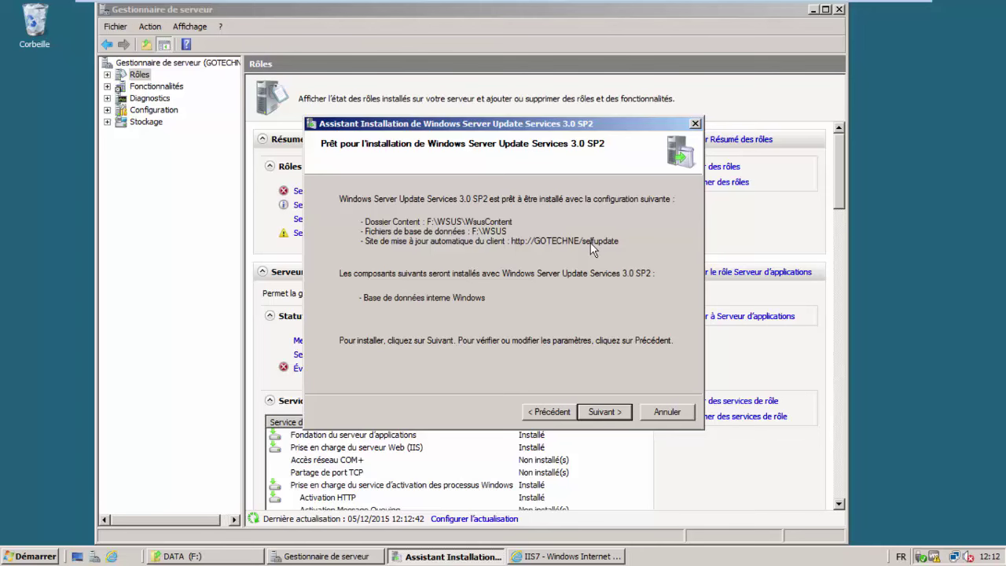
left_click(585, 556)
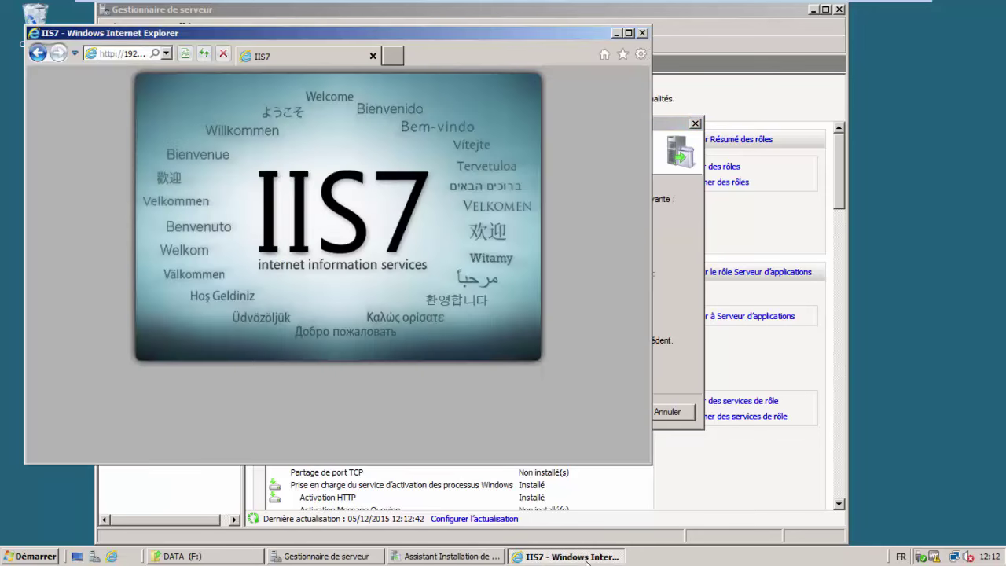
left_click(146, 55)
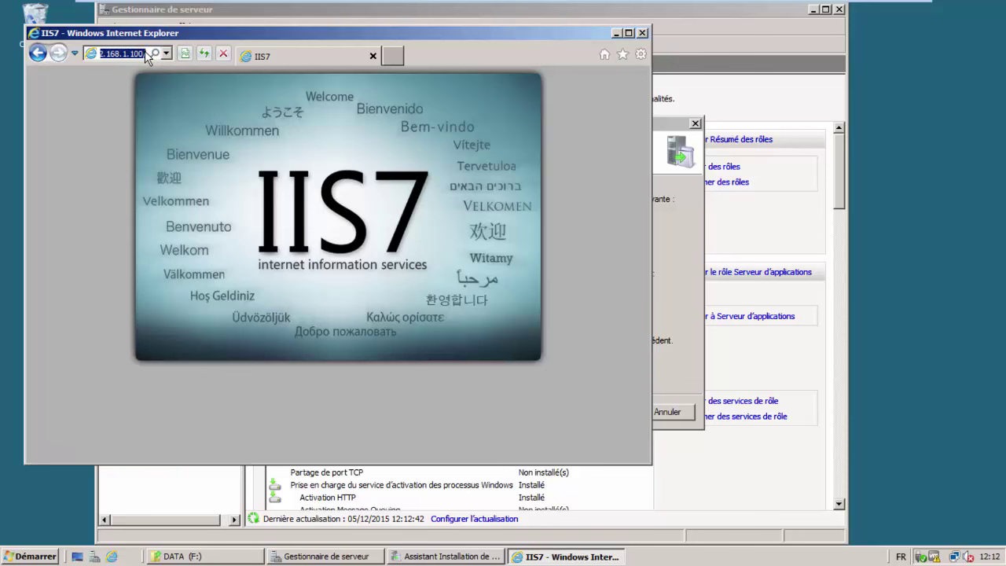
type("hh")
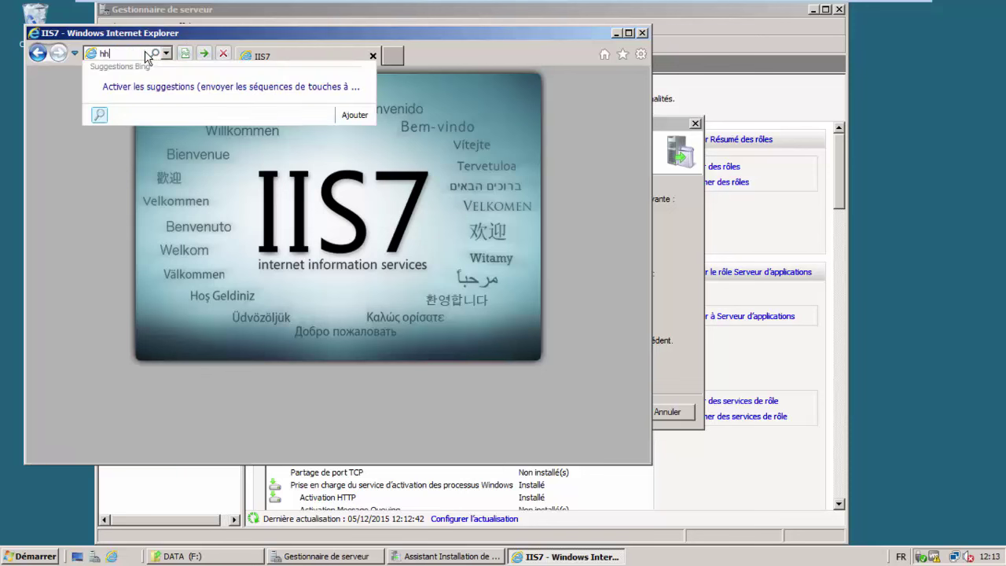
key("BackSpace")
type("ttp")
type("://")
type("1")
type("92.168.1.")
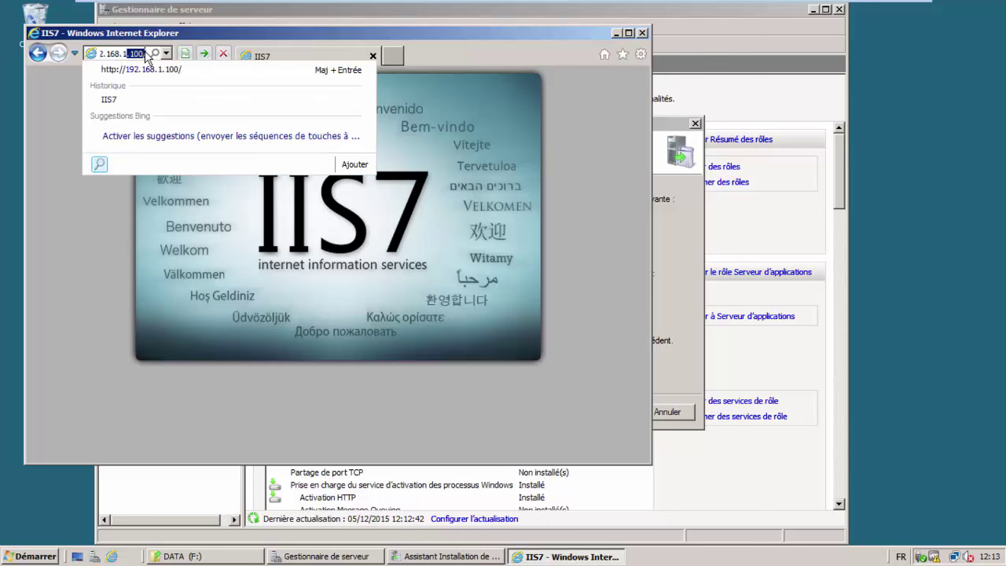
type("100/")
key("BackSpace")
type(":")
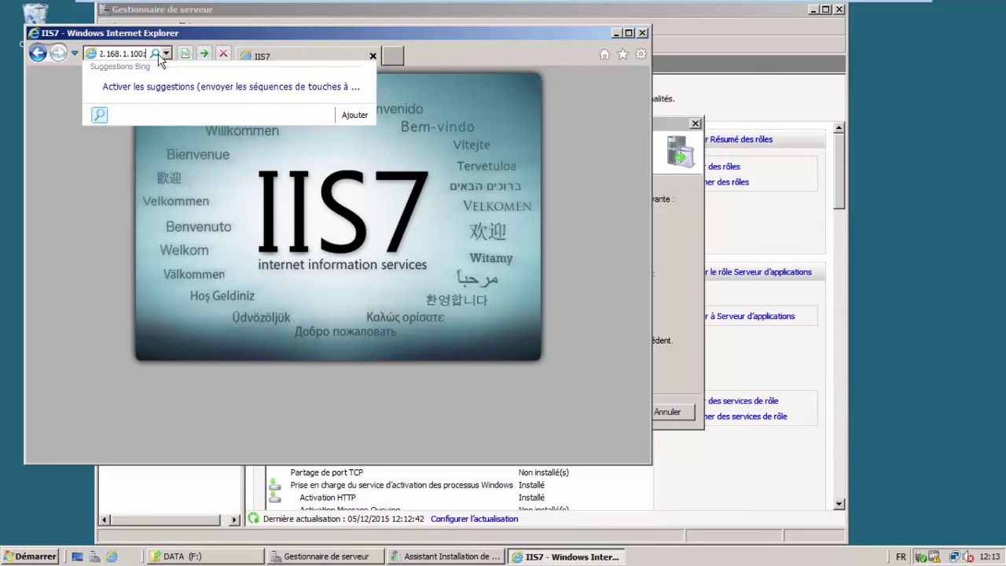
type("80")
Step: Replace the port in the entered address with the path /wsusadmin, and leave the address bar without loading the page
key("BackSpace")
key("BackSpace")
key("BackSpace")
type("/")
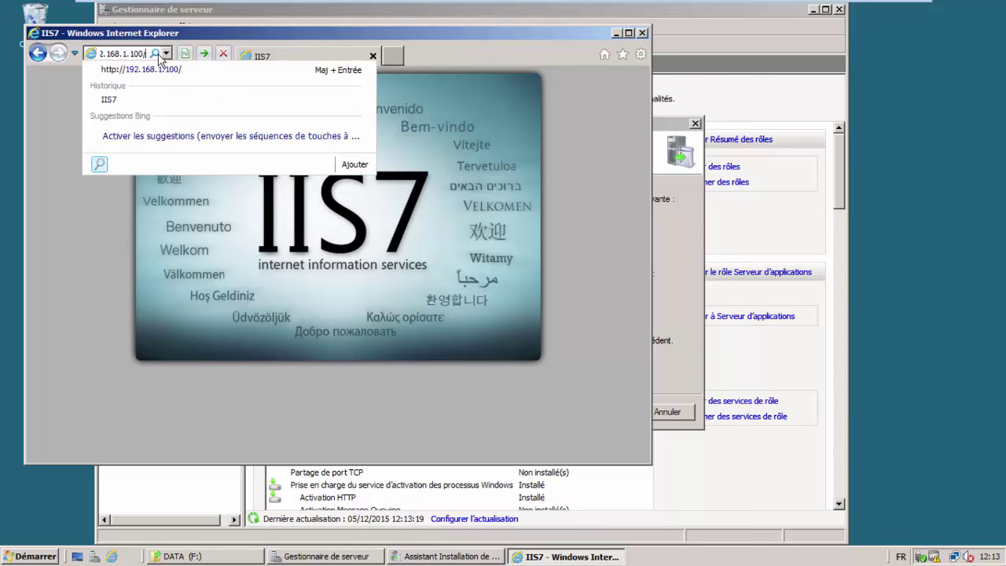
type("wsusa")
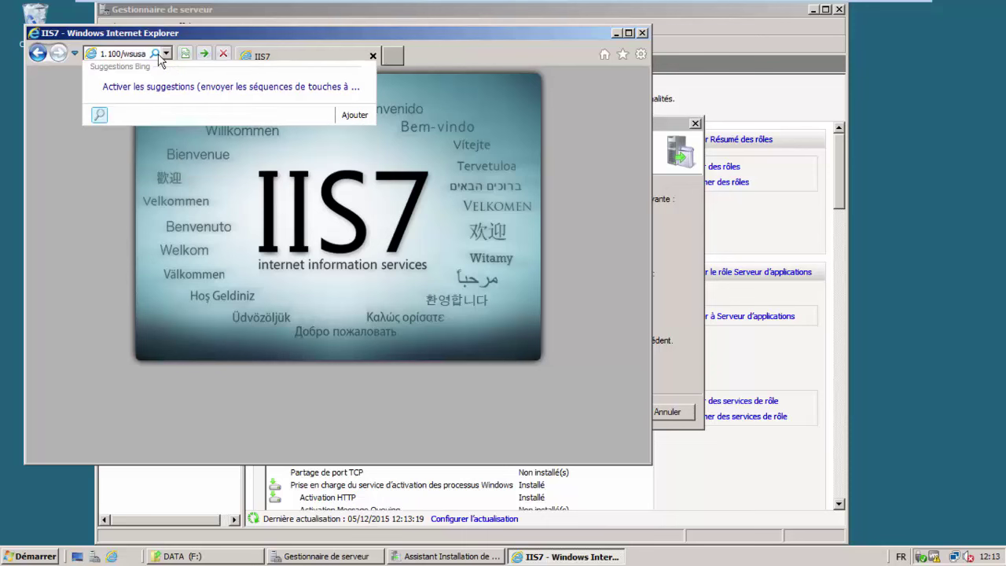
type("dmin")
left_click(719, 84)
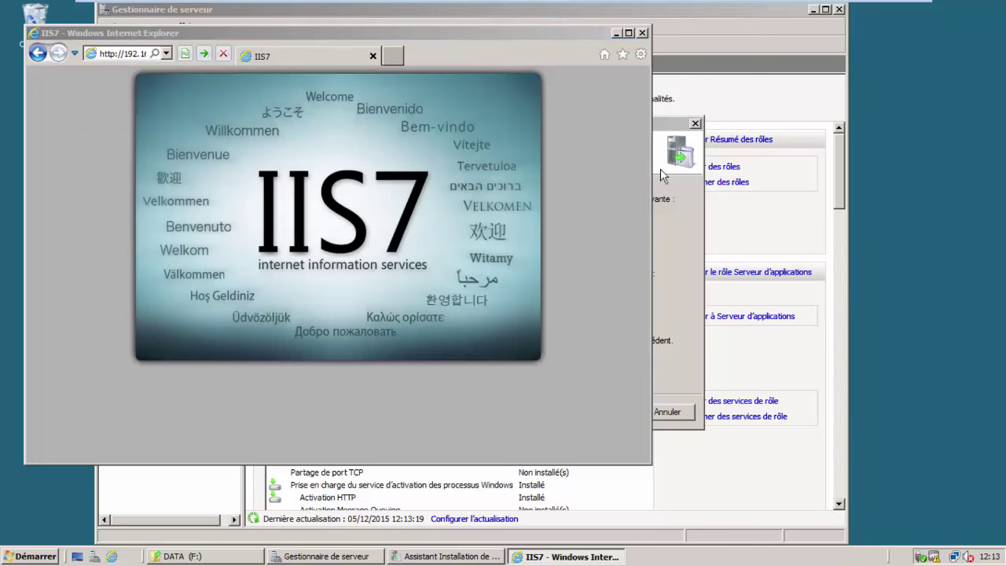
Step: Return to the WSUS 3.0 SP2 setup wizard, start the installation, bring its progress window forward, and minimize the virtual machine
left_click(665, 87)
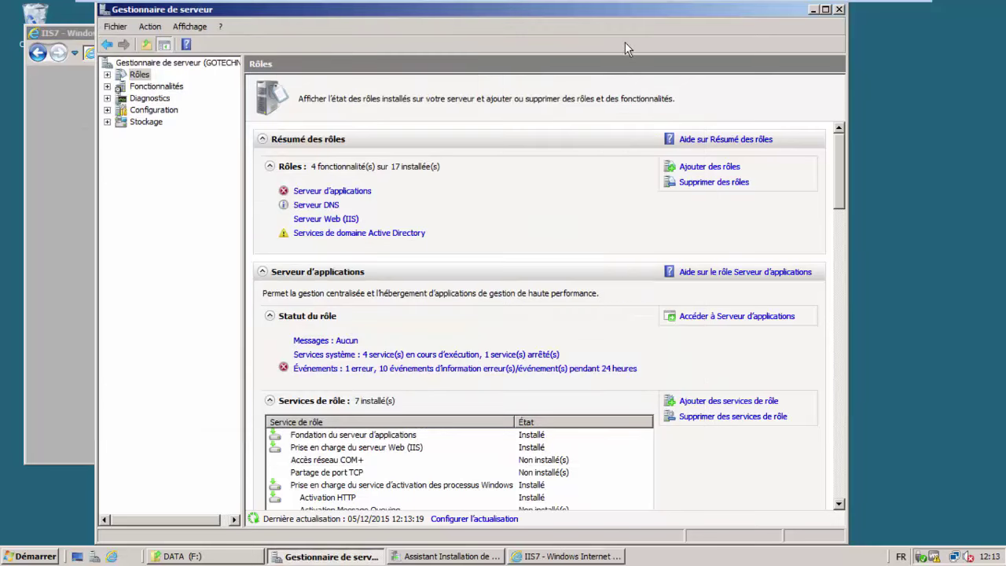
left_click(495, 556)
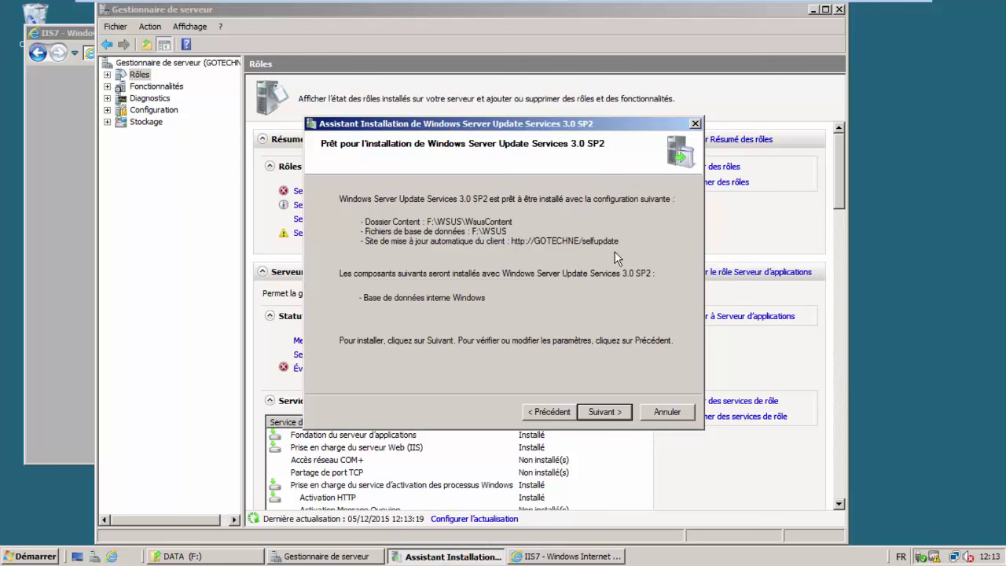
left_click(602, 411)
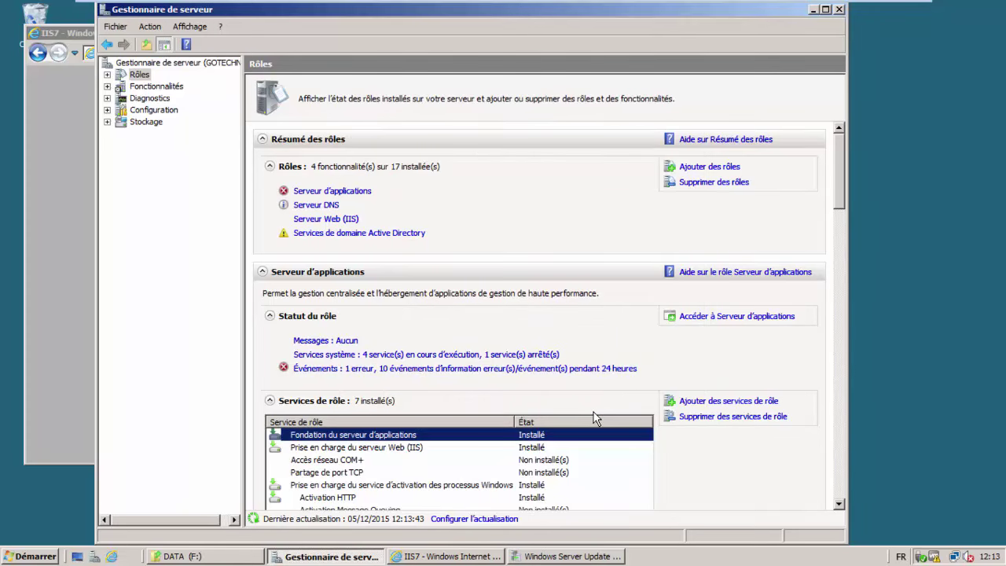
left_click(572, 557)
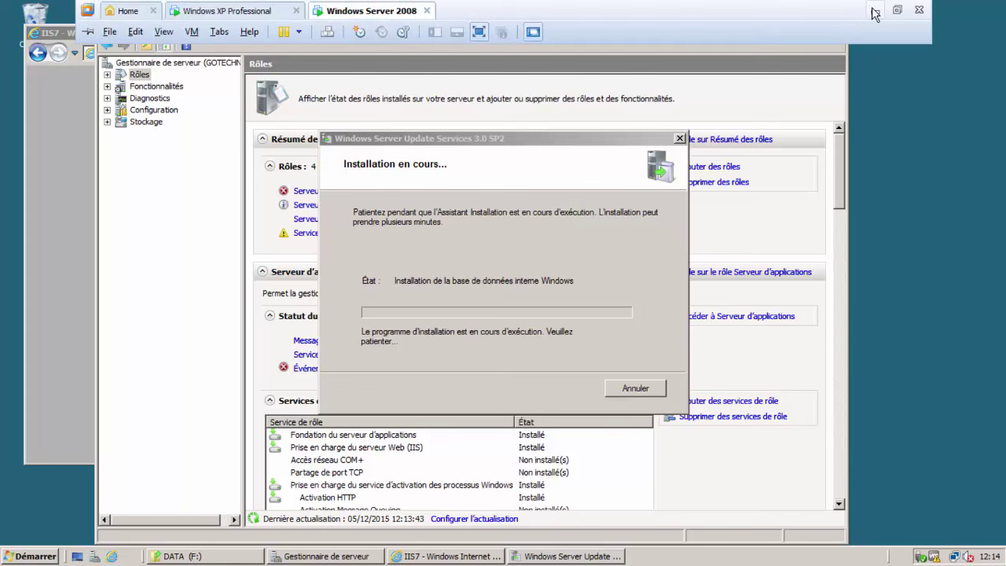
left_click(872, 12)
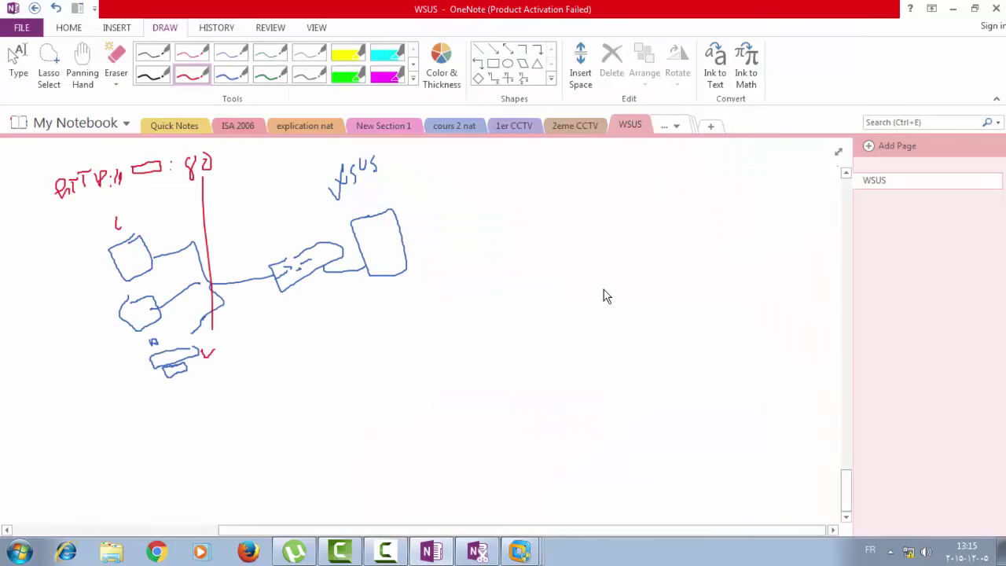
Step: Switch back to the Windows Server 2008 virtual machine and open the Windows Server Update Services administration console, authorizing Microsoft Management Console to run
mouse_move(518, 550)
left_click(496, 501)
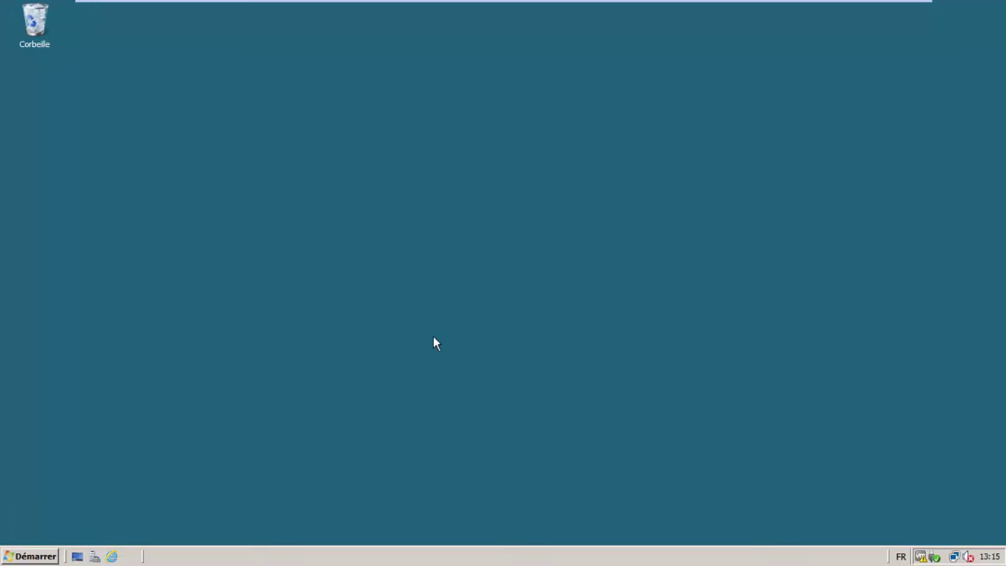
left_click(22, 557)
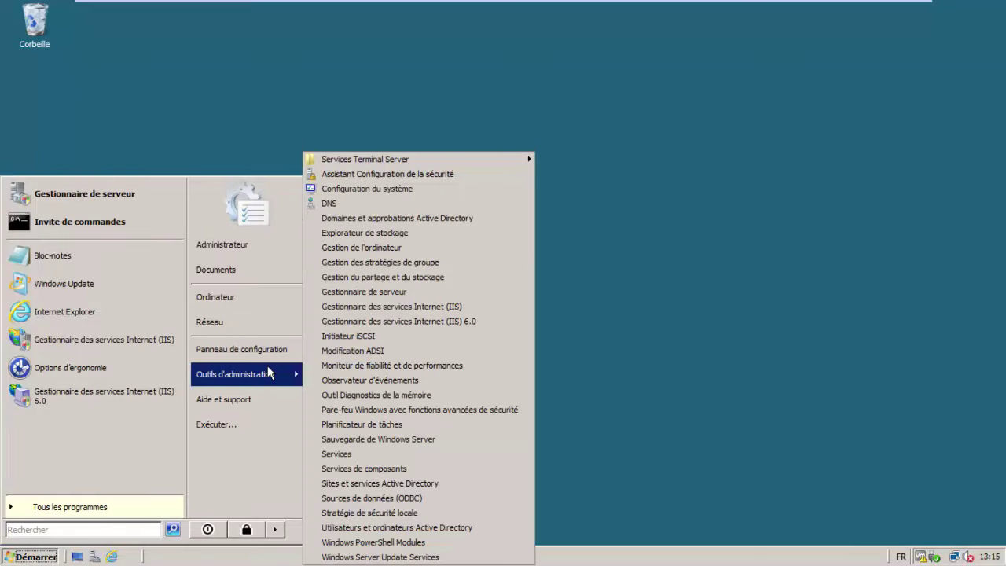
mouse_move(267, 366)
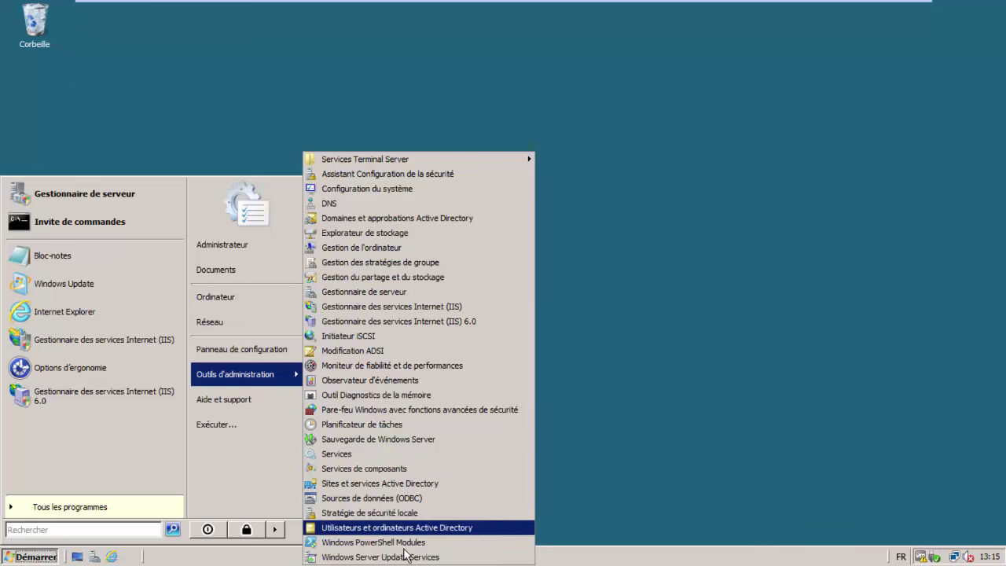
left_click(367, 557)
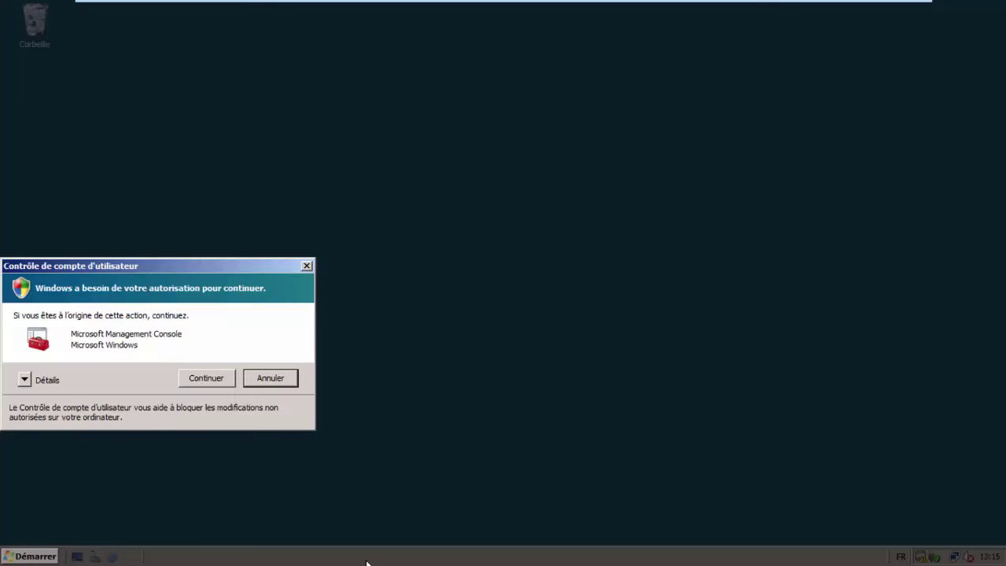
left_click(199, 384)
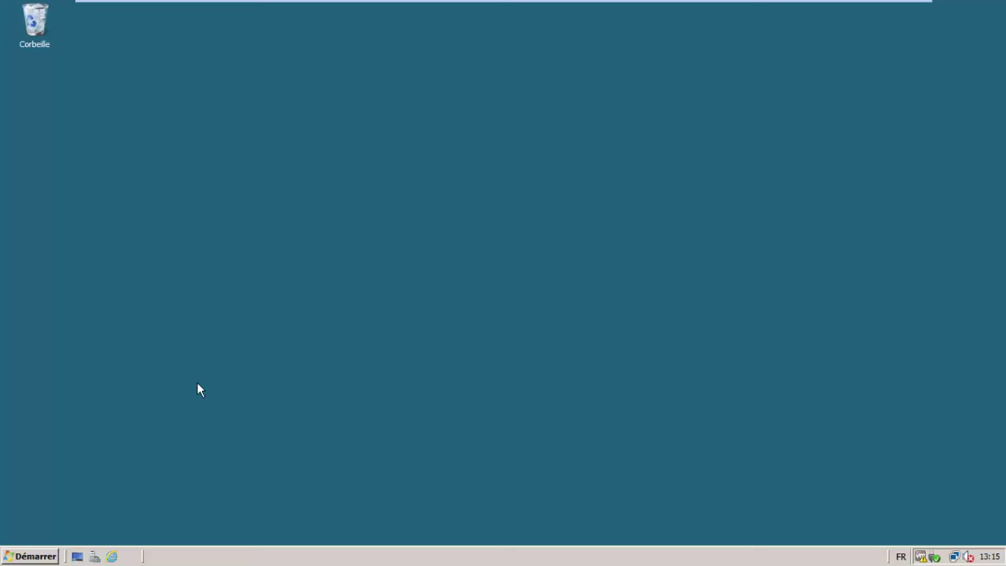